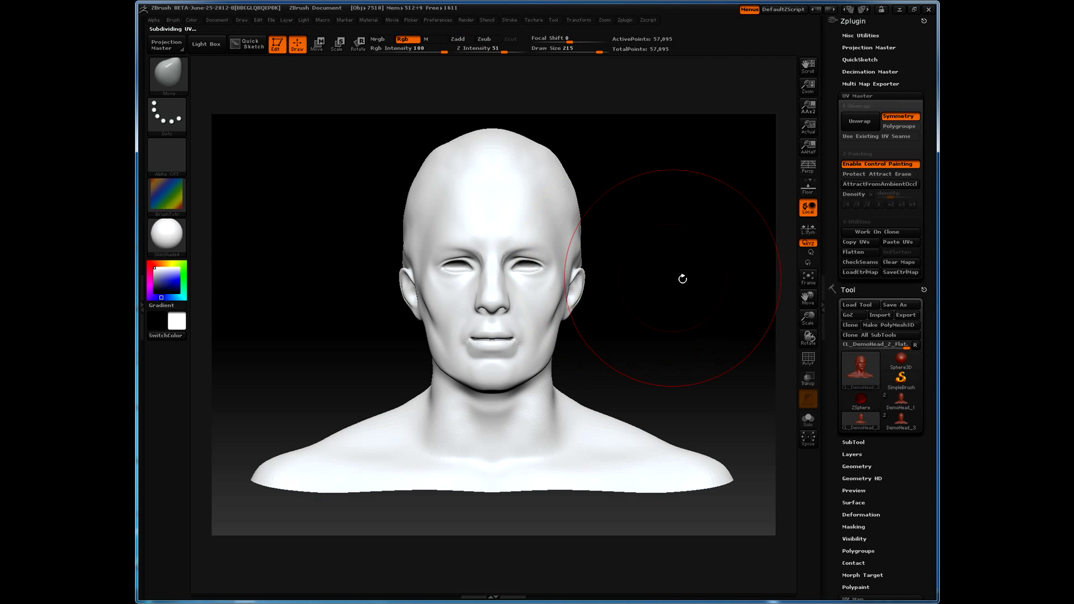
- Return the head to its undivided base mesh and flatten it into its UV layout with UV Master
{"action": "left_click", "coordinate": [853, 252]}
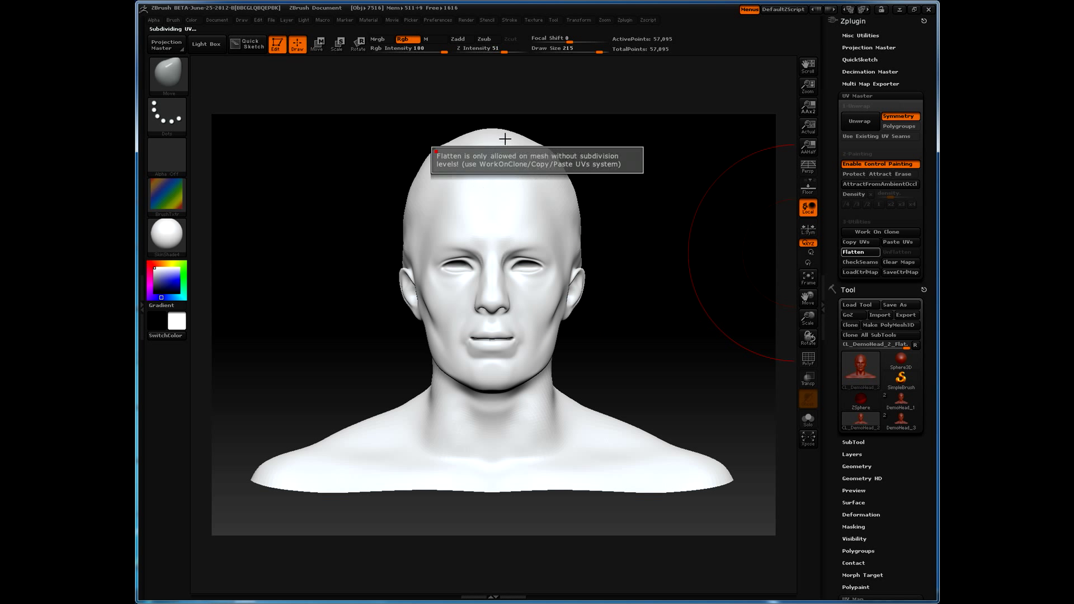
{"action": "key", "text": "shift+d"}
{"action": "key", "text": "shift+d"}
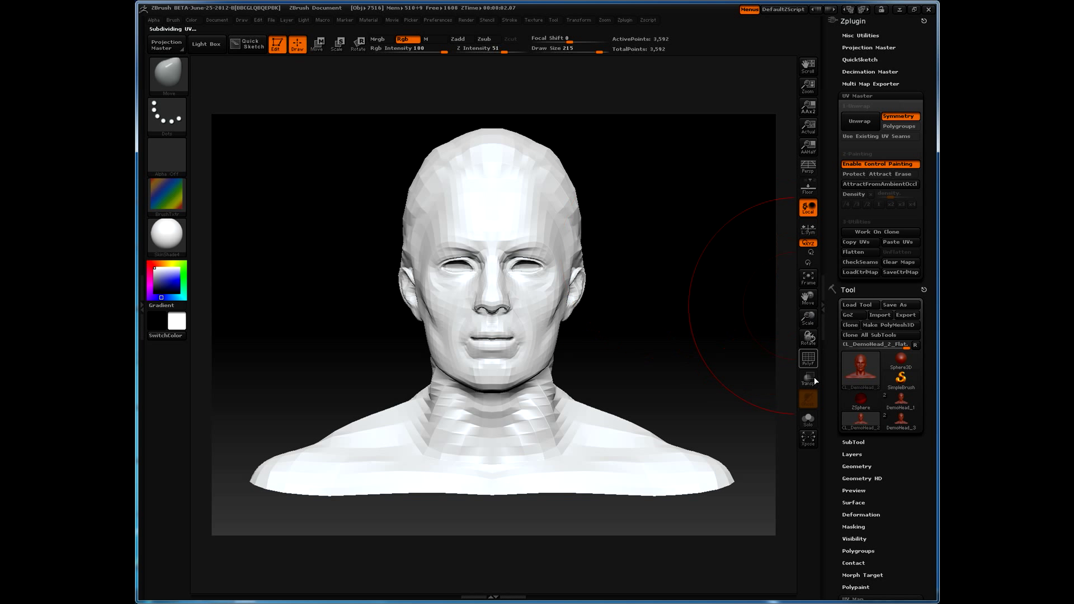
{"action": "left_click", "coordinate": [856, 466]}
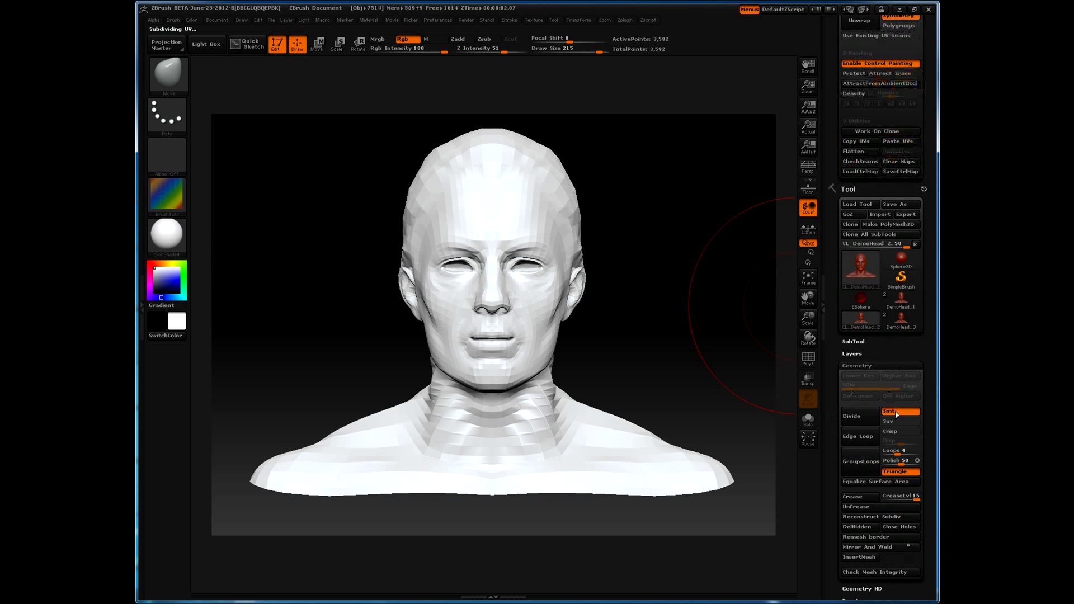
{"action": "left_click", "coordinate": [858, 365]}
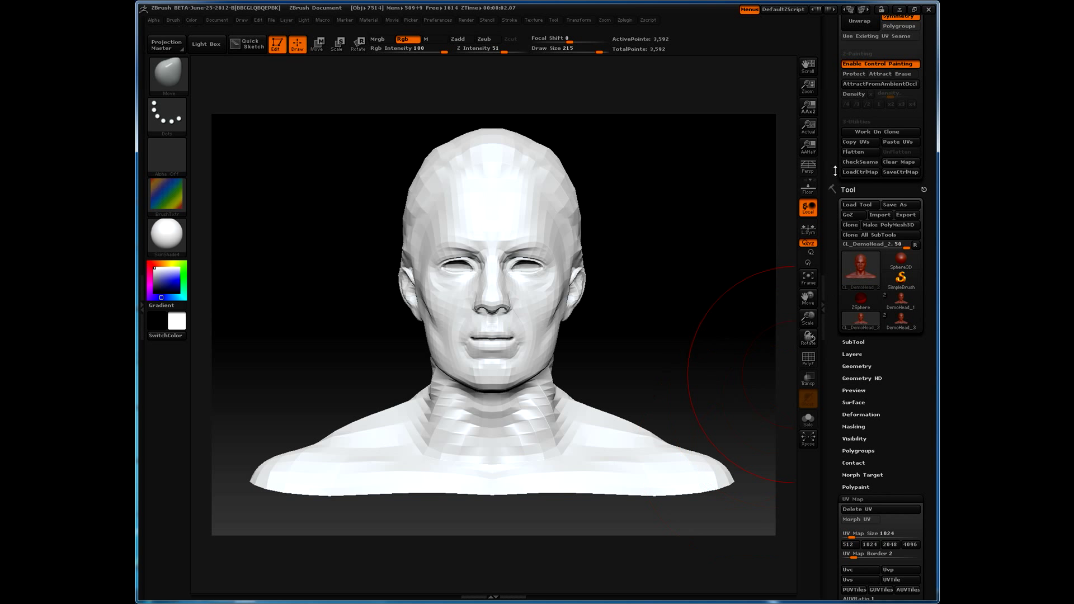
{"action": "left_click_drag", "start_coordinate": [827, 118], "coordinate": [828, 218]}
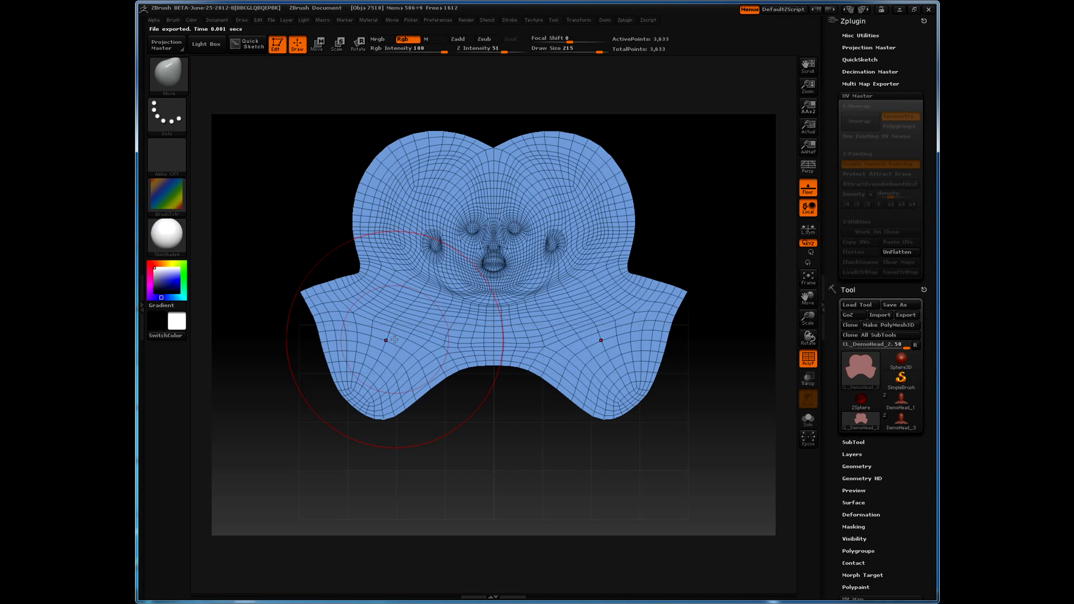
- Divide the flattened mesh up to subdivision level 5 and reduce the brush's draw size to 59
{"action": "left_click", "coordinate": [859, 466]}
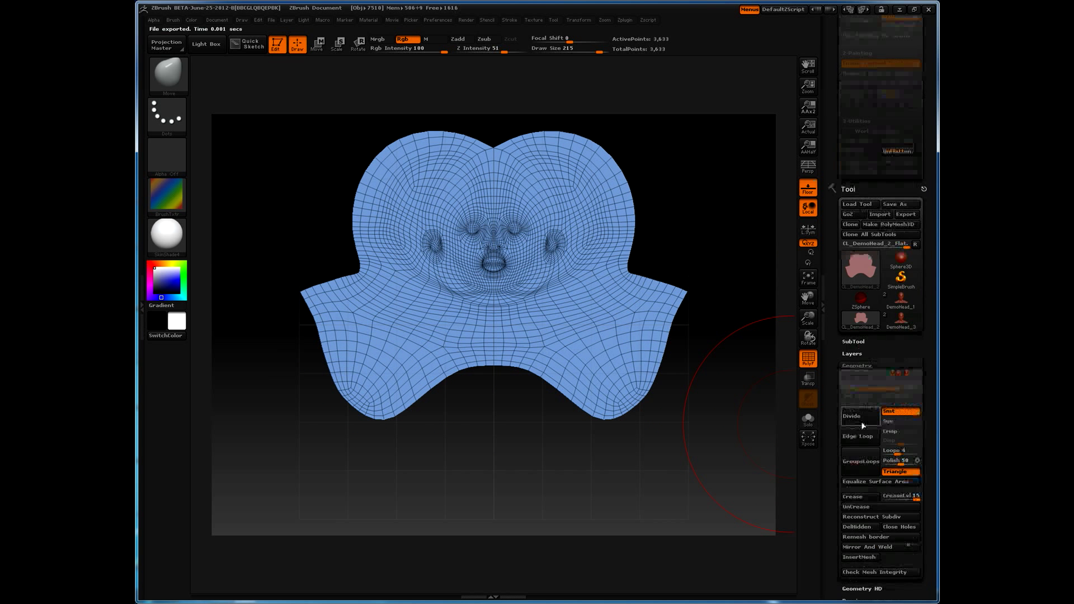
{"action": "left_click", "coordinate": [862, 417]}
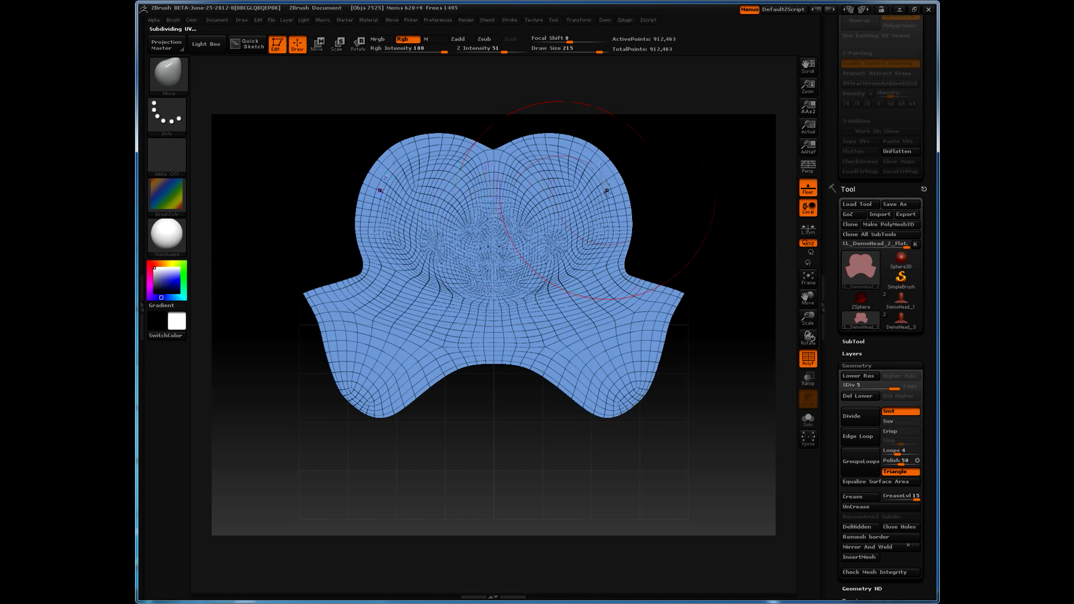
{"action": "key", "text": "s"}
{"action": "left_click_drag", "start_coordinate": [595, 219], "coordinate": [565, 219]}
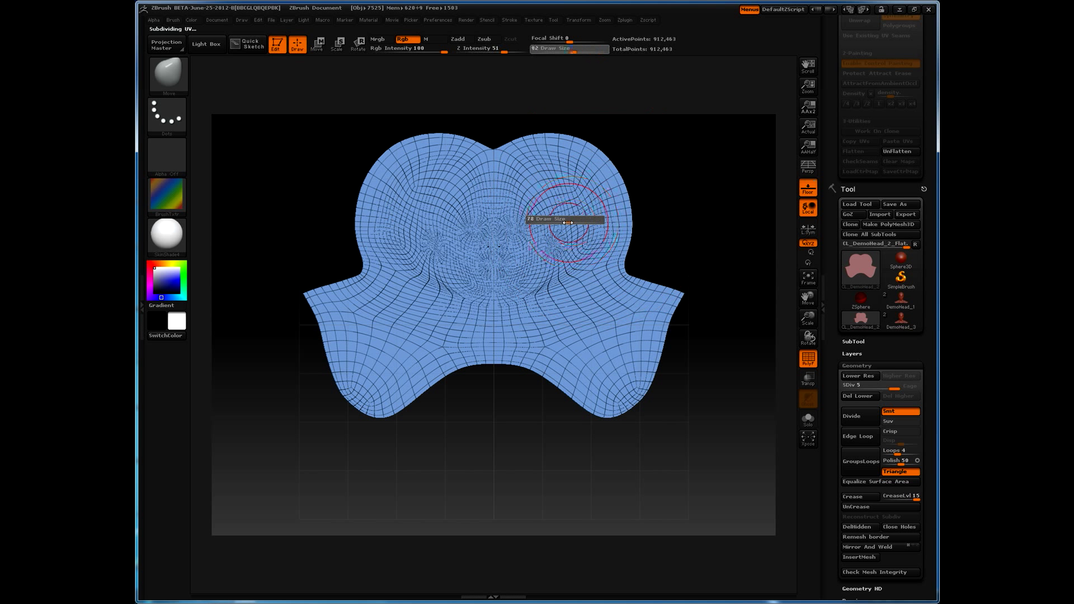
- Set up the Standard brush with no texture and red as the painting color
{"action": "left_click", "coordinate": [171, 202]}
{"action": "left_click", "coordinate": [221, 207]}
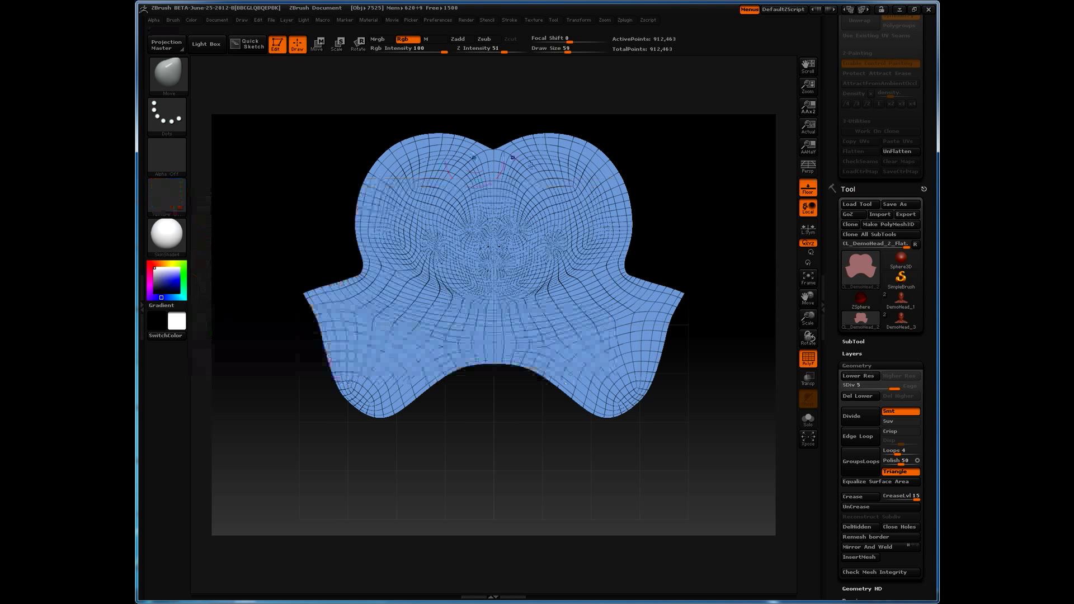
{"action": "key", "text": "b"}
{"action": "key", "text": "s"}
{"action": "key", "text": "t"}
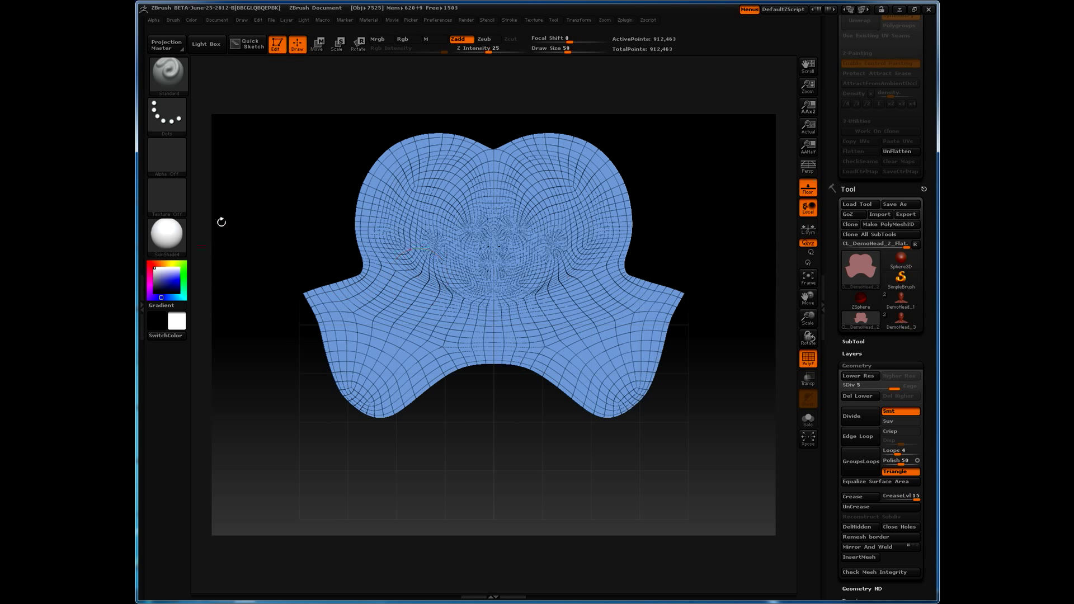
{"action": "left_click", "coordinate": [153, 263]}
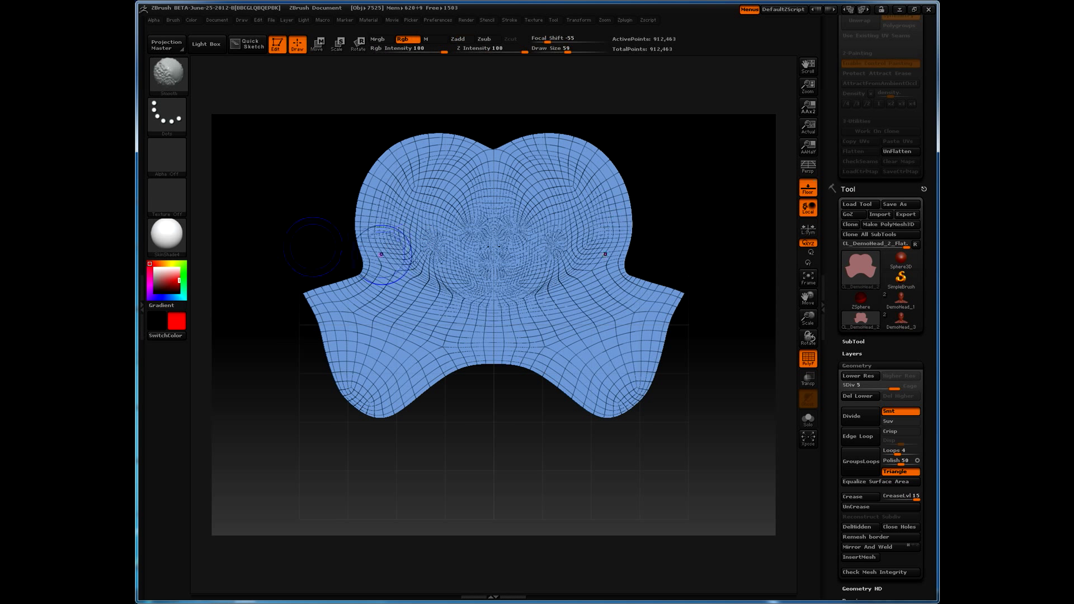
- Set the draw size to 31 and examine the flattened face area with and without the polyframe
{"action": "key", "text": "shift+f"}
{"action": "key", "text": "f"}
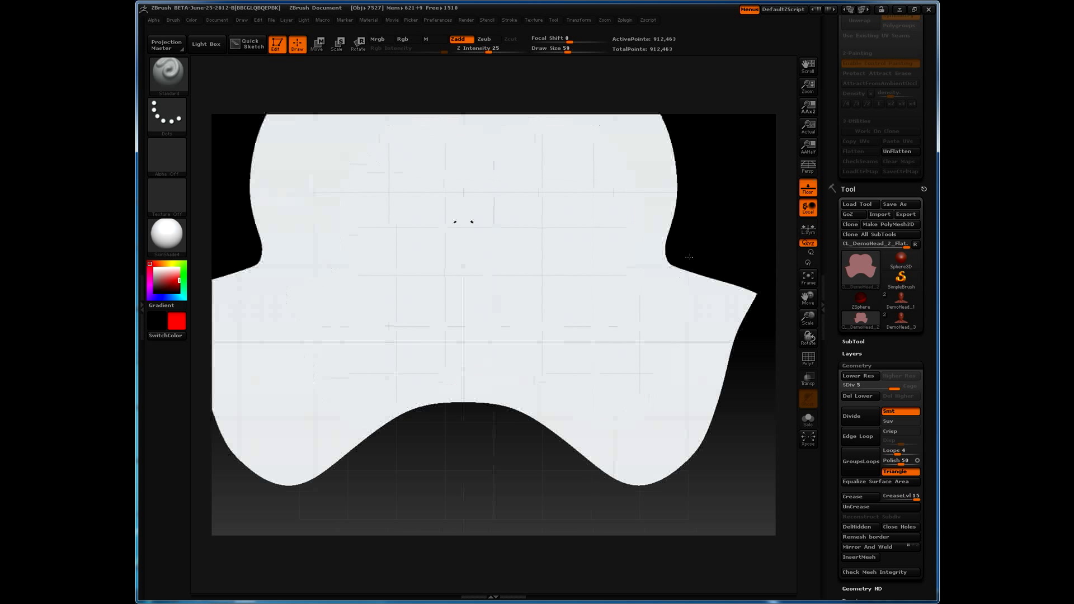
{"action": "key", "text": "s"}
{"action": "left_click_drag", "start_coordinate": [503, 182], "coordinate": [503, 185]}
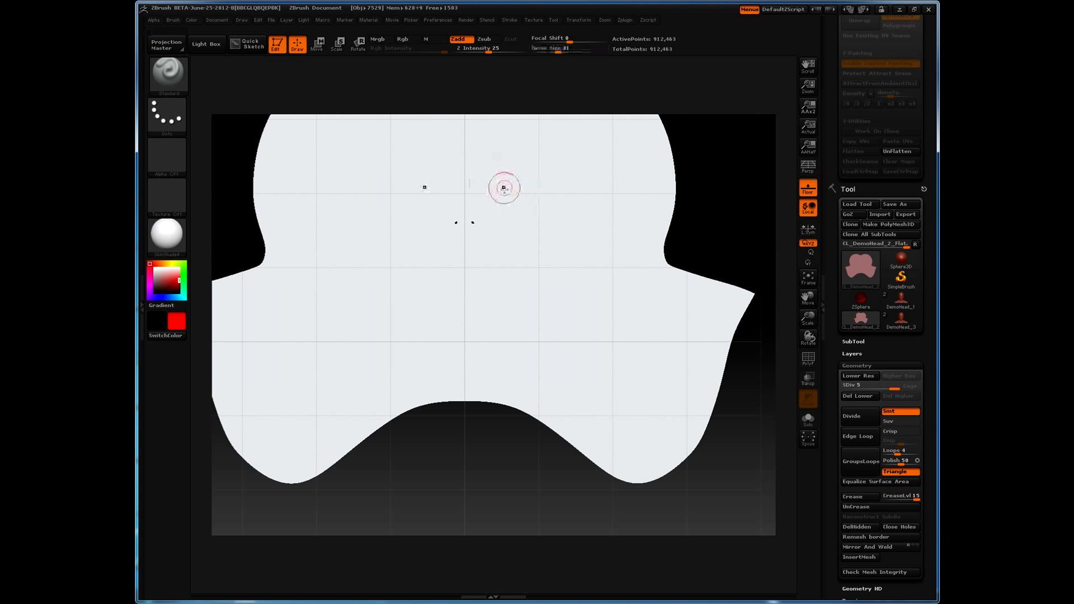
{"action": "key", "text": "shift+f"}
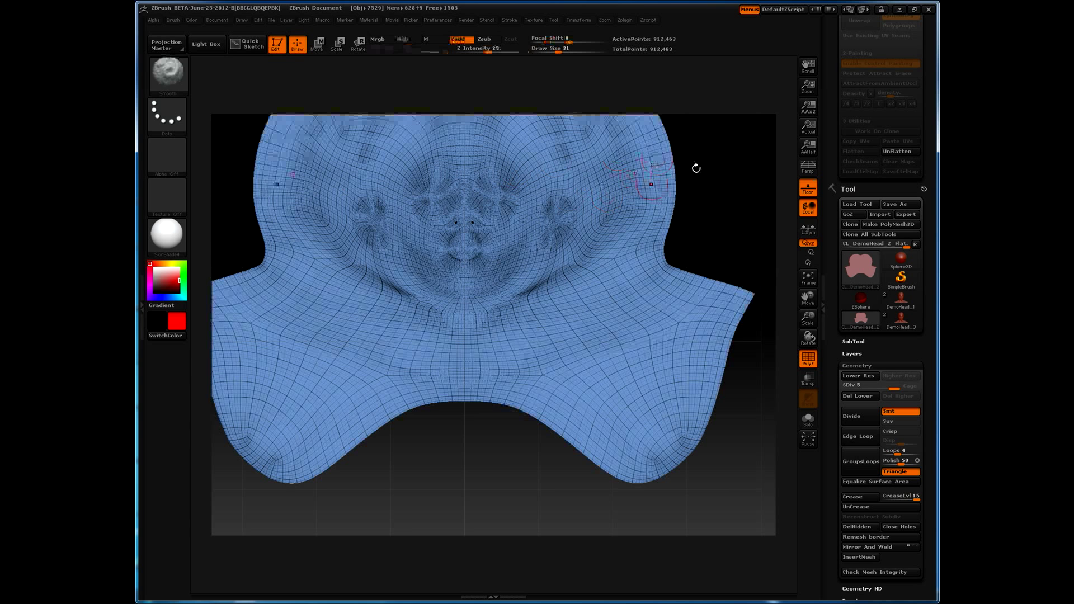
{"action": "left_click_drag", "start_coordinate": [705, 207], "coordinate": [683, 263], "text": "alt"}
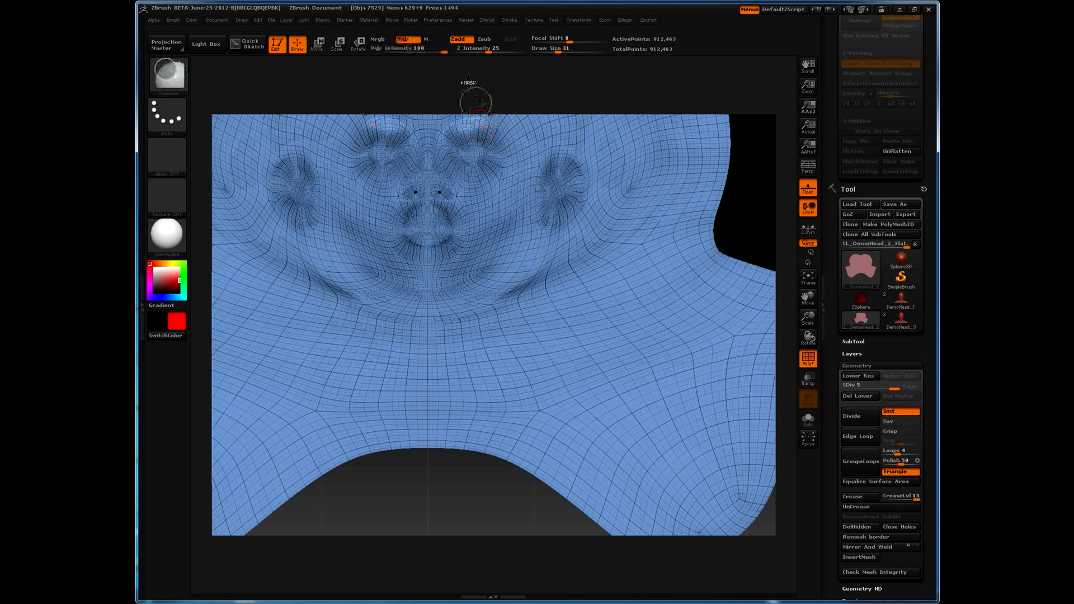
{"action": "key", "text": "shift+f"}
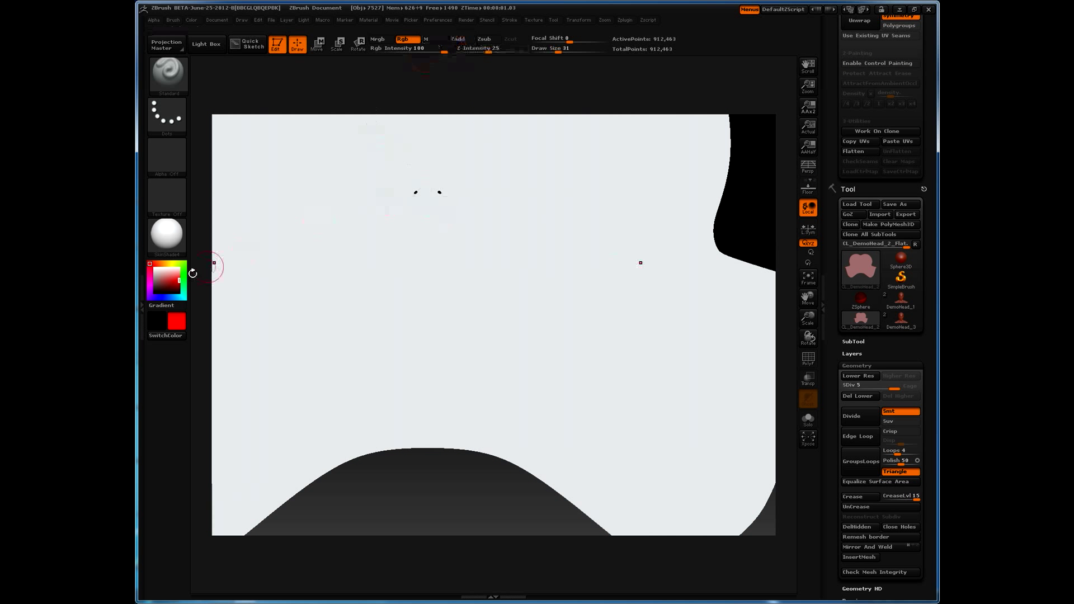
{"action": "key", "text": "shift"}
{"action": "key", "text": "shift+f"}
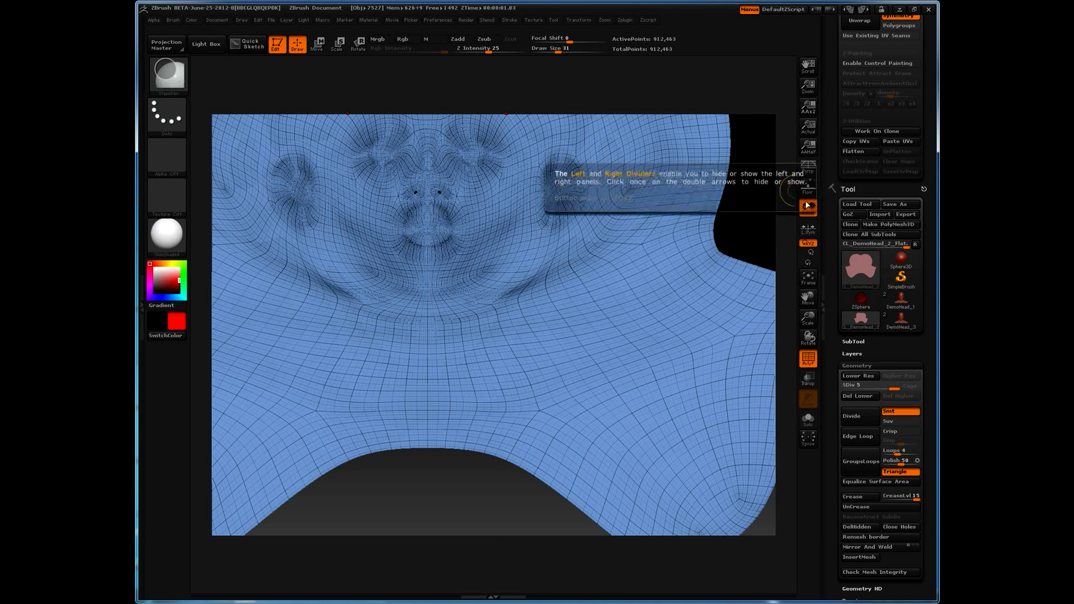
- Undo the mesh subdivisions and flatten the head's base mesh again with UV Master
{"action": "key", "text": "ctrl+z"}
{"action": "key", "text": "ctrl+z"}
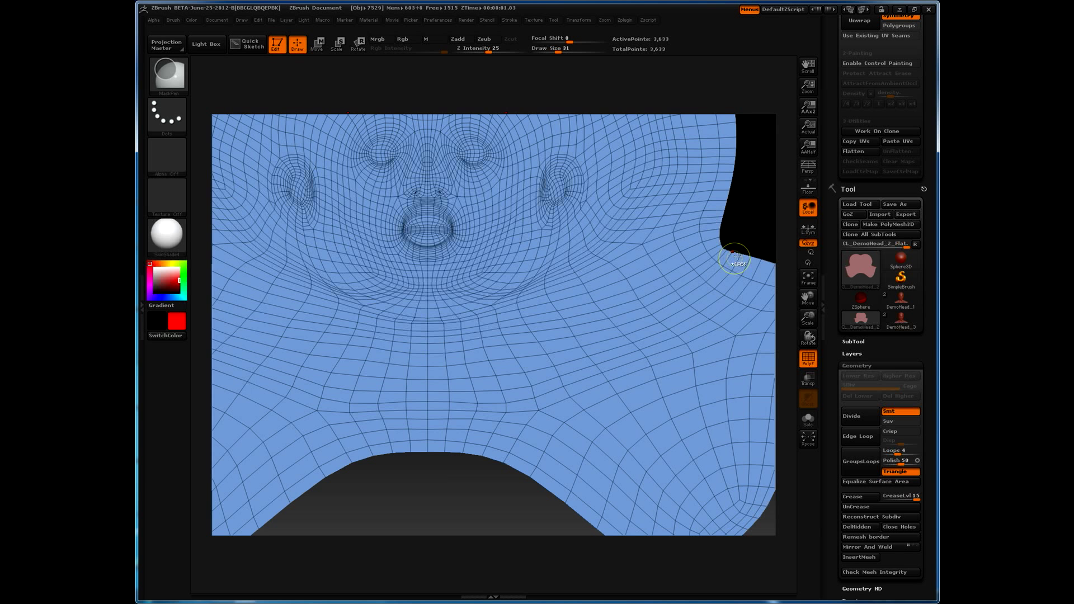
{"action": "key", "text": "ctrl+z"}
{"action": "left_click", "coordinate": [857, 152]}
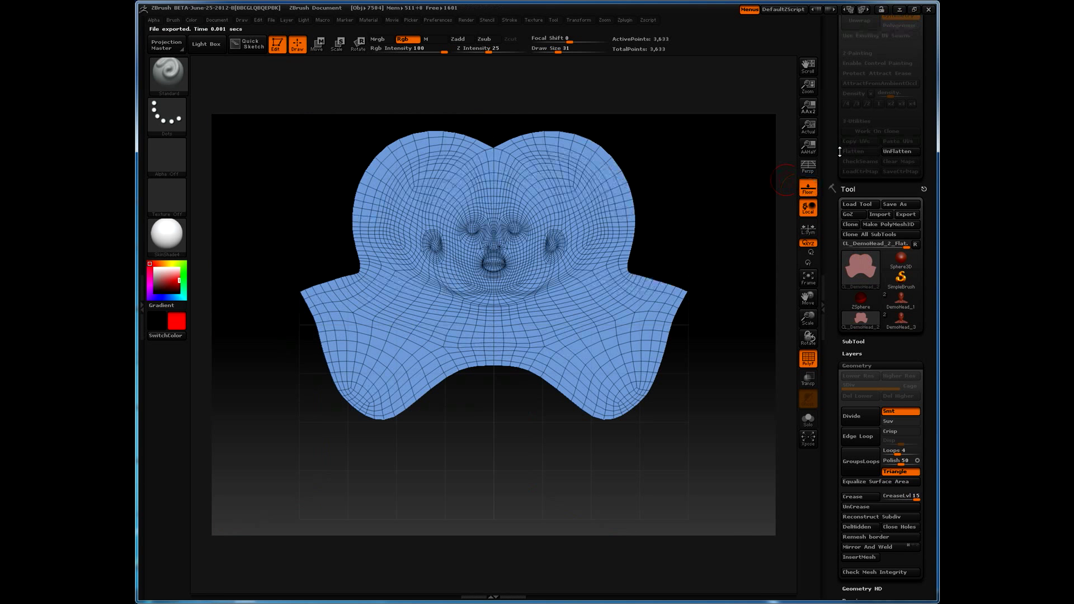
- Subdivide the newly flattened mesh four times to level 5
{"action": "key", "text": "ctrl"}
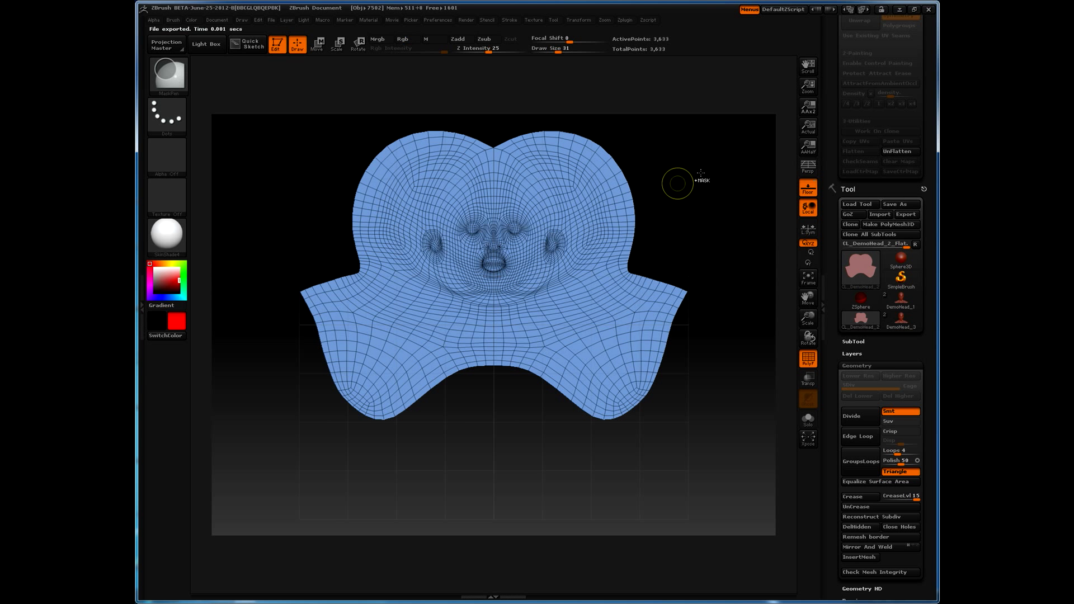
{"action": "key", "text": "ctrl+d"}
{"action": "key", "text": "ctrl+d"}
{"action": "key", "text": "ctrl+d"}
{"action": "key", "text": "ctrl+d"}
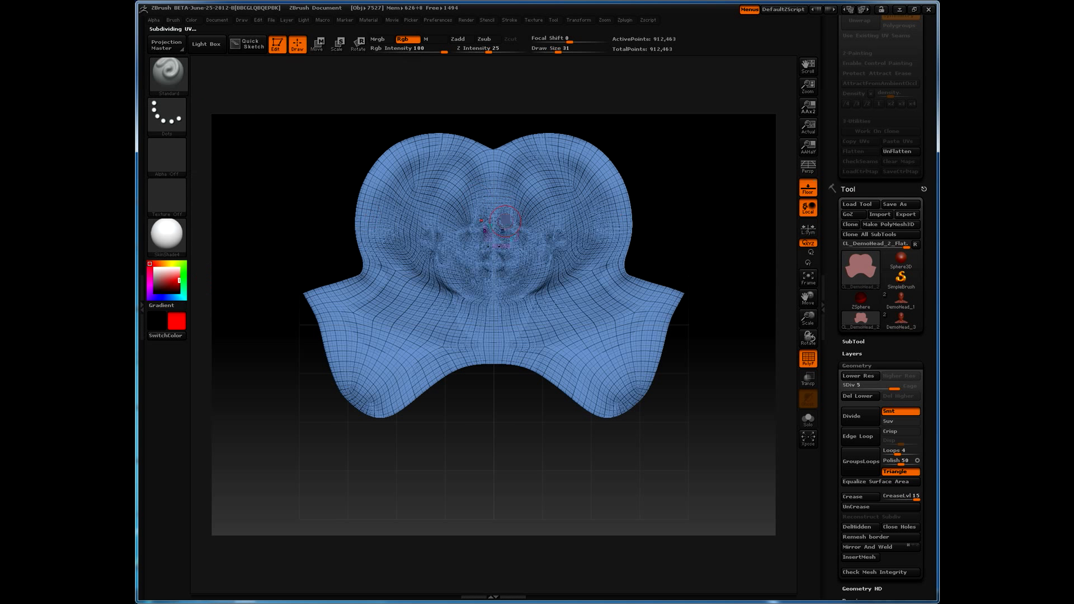
- Paint symmetrical red strokes over the flattened face using a draw size of 14, and hide the polyframe
{"action": "mouse_move", "coordinate": [506, 219]}
{"action": "left_mouse_down"}
{"action": "mouse_move", "coordinate": [526, 226]}
{"action": "mouse_move", "coordinate": [531, 246]}
{"action": "mouse_move", "coordinate": [512, 263]}
{"action": "mouse_move", "coordinate": [520, 248]}
{"action": "mouse_move", "coordinate": [488, 199]}
{"action": "mouse_move", "coordinate": [517, 200]}
{"action": "left_mouse_up"}
{"action": "key", "text": "s"}
{"action": "key", "text": "shift"}
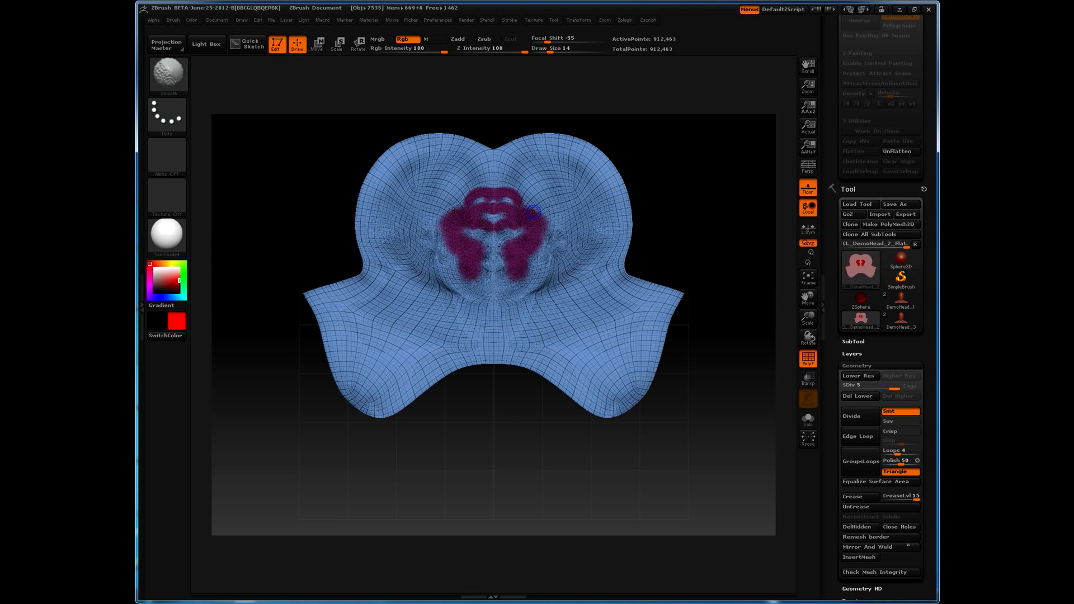
{"action": "key", "text": "shift+f"}
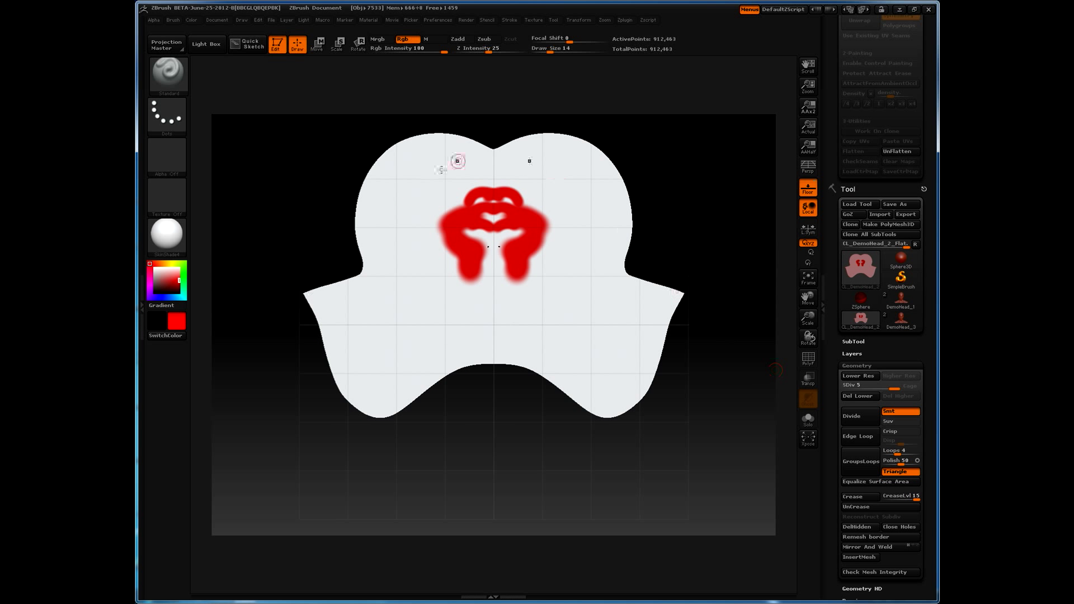
- Create a texture map from the polypaint at a UV map size of 2048 and turn off its display
{"action": "left_click_drag", "start_coordinate": [828, 470], "coordinate": [839, 376]}
{"action": "left_click_drag", "start_coordinate": [836, 431], "coordinate": [835, 188]}
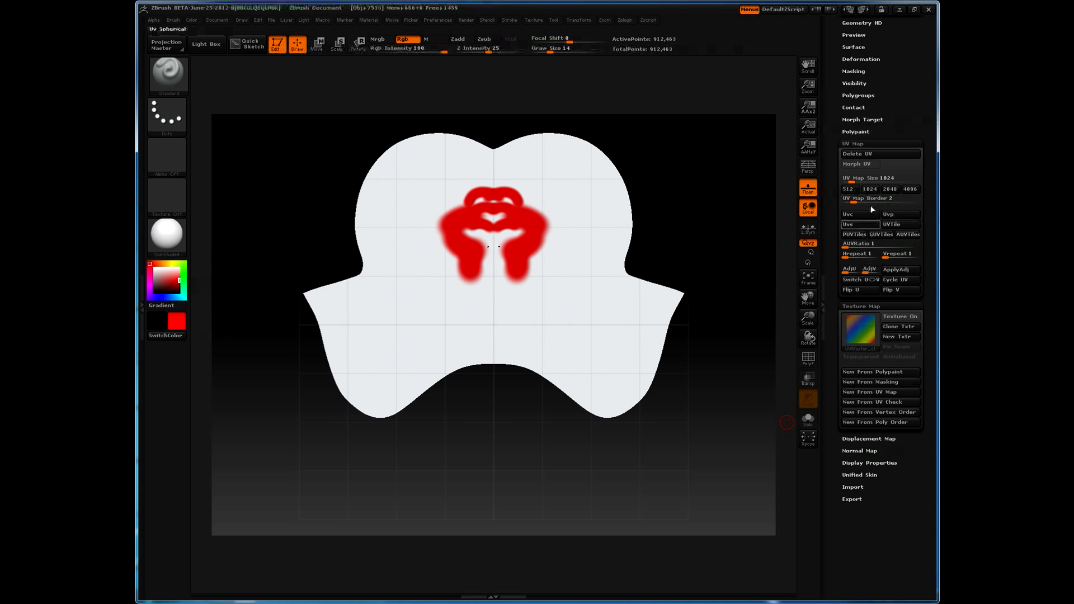
{"action": "left_click", "coordinate": [890, 191]}
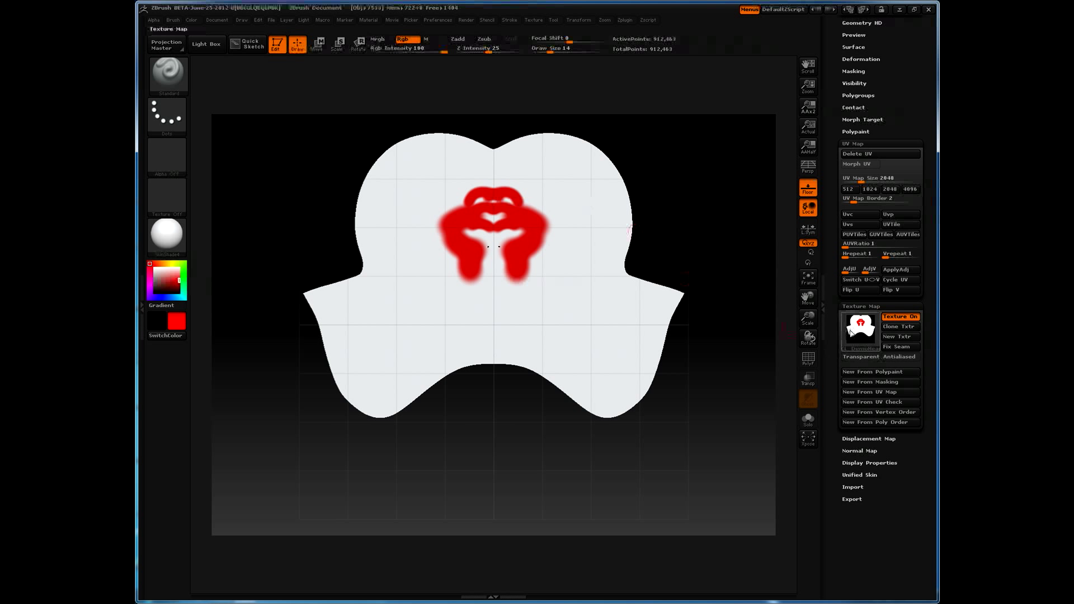
{"action": "mouse_move", "coordinate": [850, 331]}
{"action": "left_click", "coordinate": [900, 316]}
- Choose white (255, 255, 255) and fill the whole flattened object with it
{"action": "left_click", "coordinate": [156, 269]}
{"action": "left_click", "coordinate": [189, 20]}
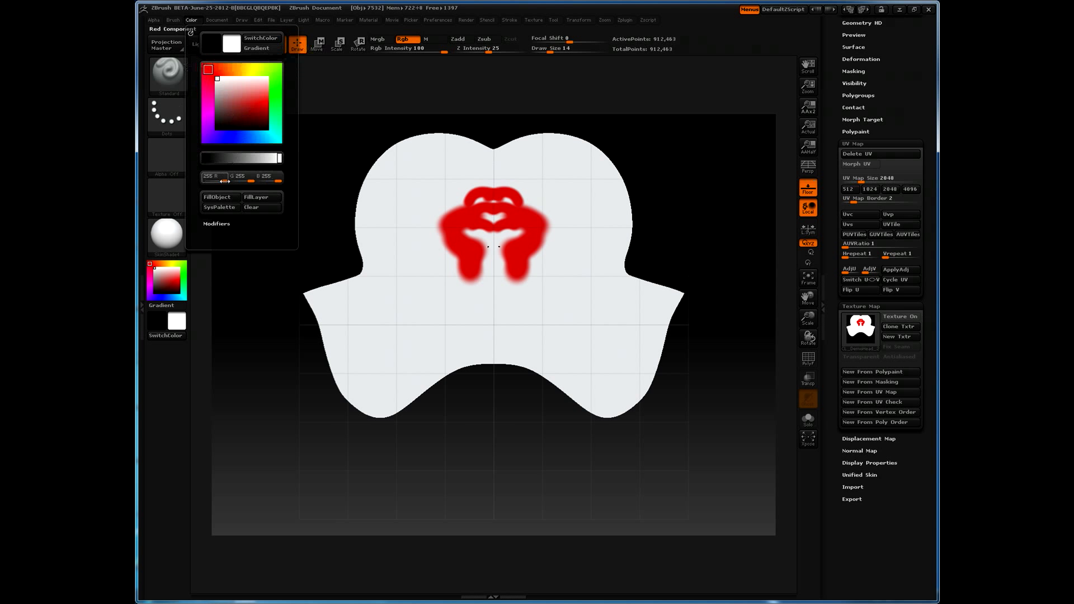
{"action": "left_click", "coordinate": [224, 201]}
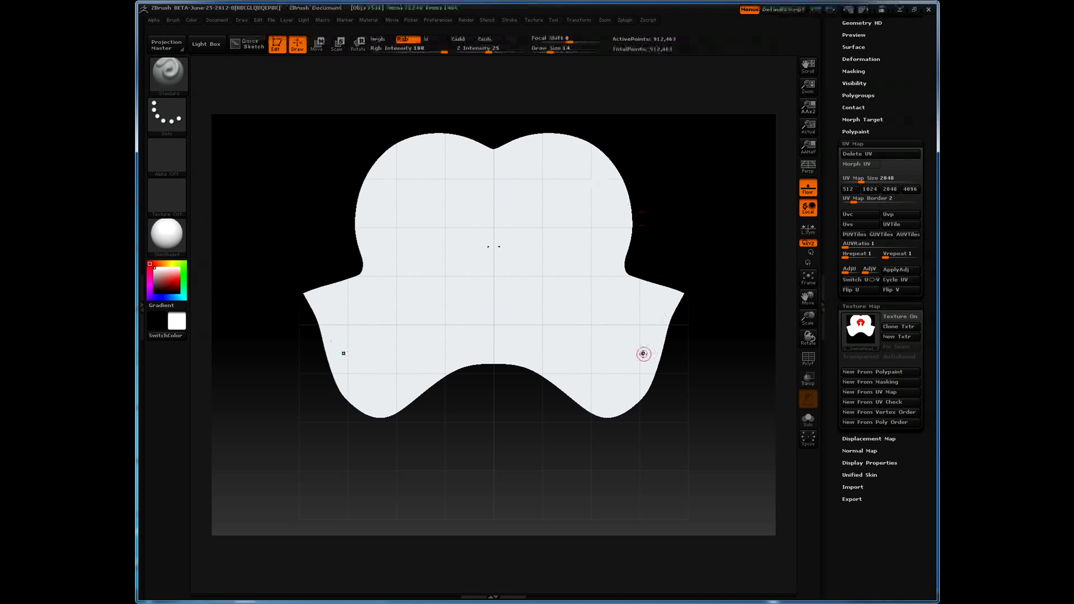
- Load the ground19.jpg texture from Light Box into Spotlight and scale it down over the flattened head
{"action": "left_click_drag", "start_coordinate": [702, 187], "coordinate": [704, 217], "text": "alt"}
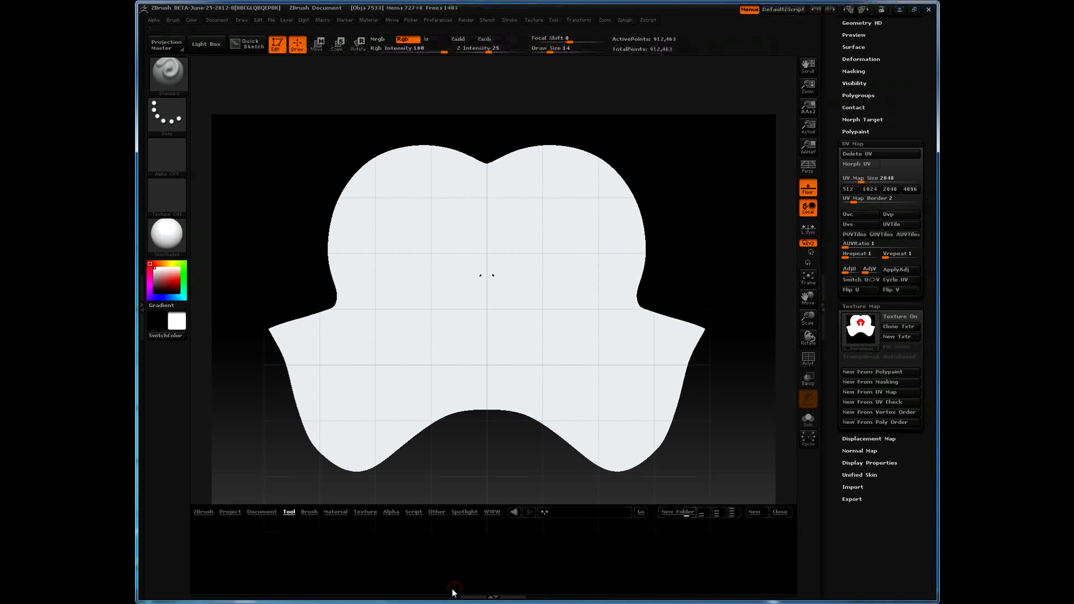
{"action": "left_click", "coordinate": [368, 516]}
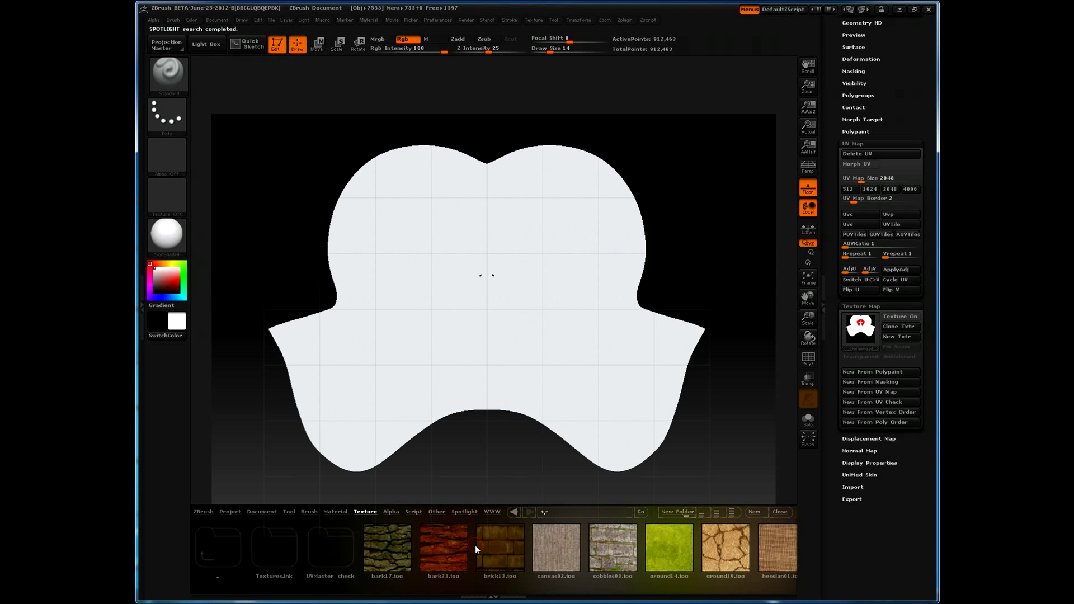
{"action": "double_click", "coordinate": [729, 550]}
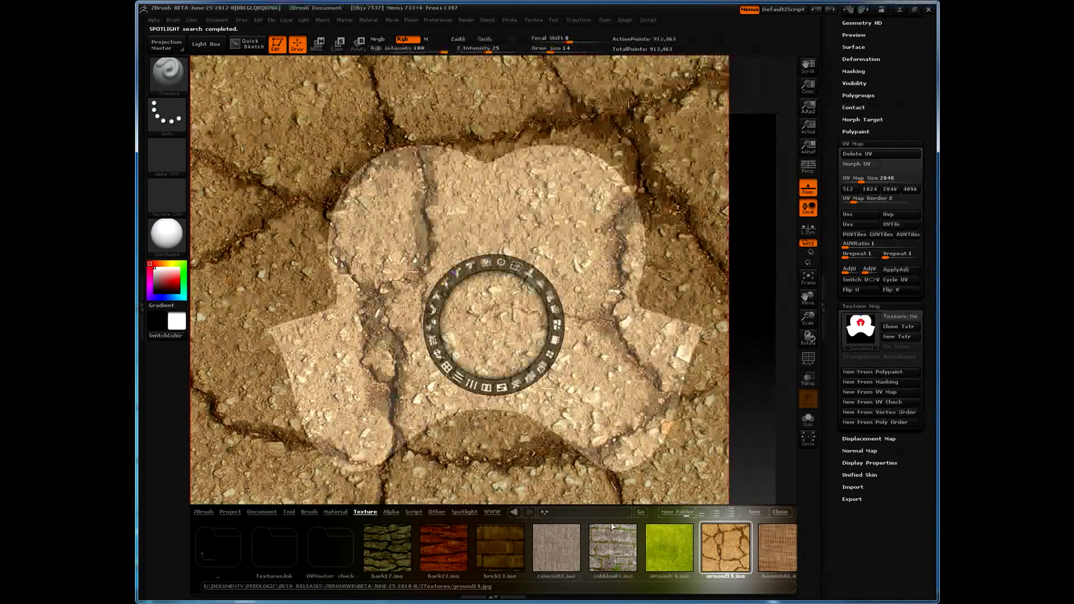
{"action": "left_click_drag", "start_coordinate": [515, 265], "coordinate": [471, 268]}
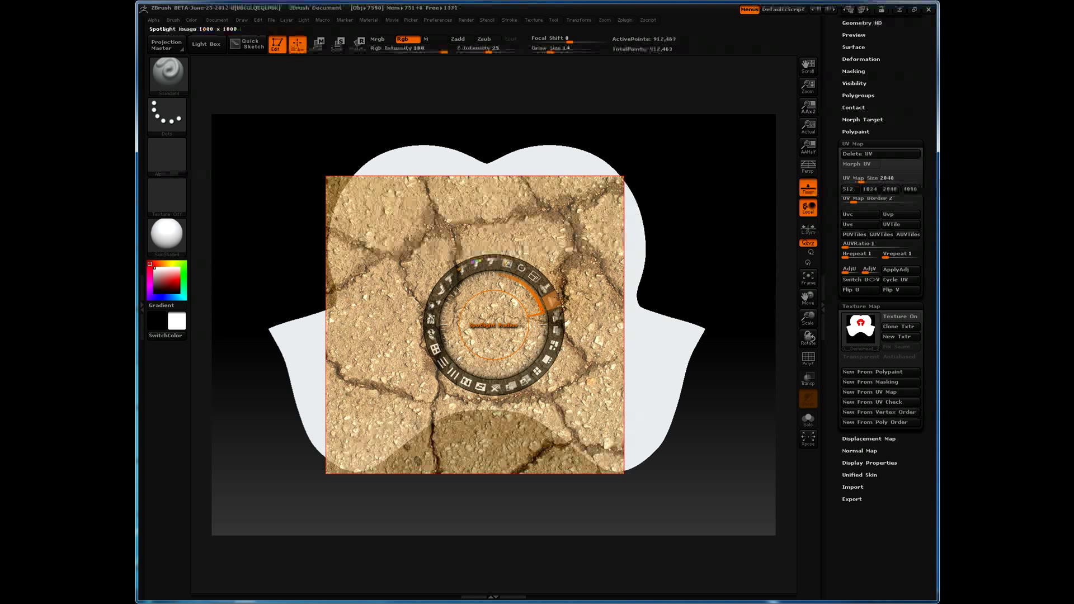
{"action": "left_click", "coordinate": [532, 272]}
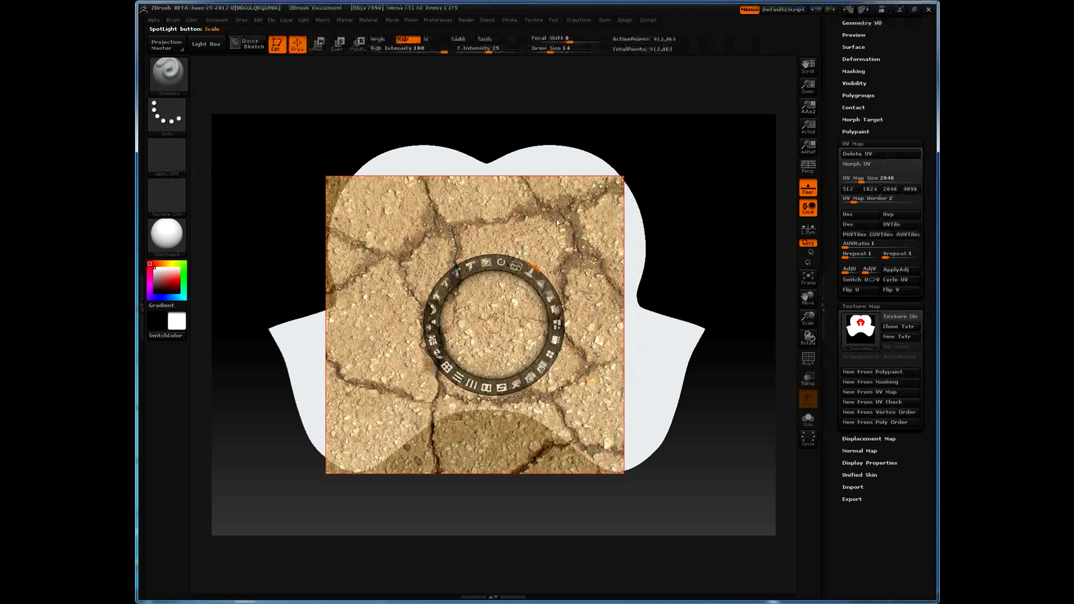
- Switch Spotlight to painting mode and set the brush's draw size to 54
{"action": "key", "text": "z"}
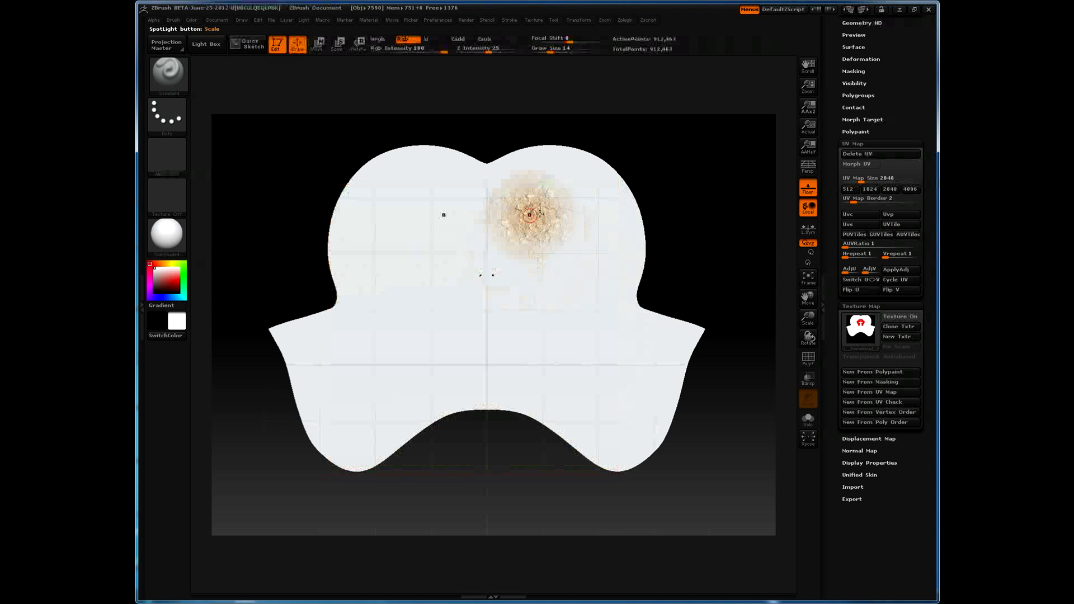
{"action": "key", "text": "s"}
{"action": "left_click_drag", "start_coordinate": [535, 222], "coordinate": [552, 223]}
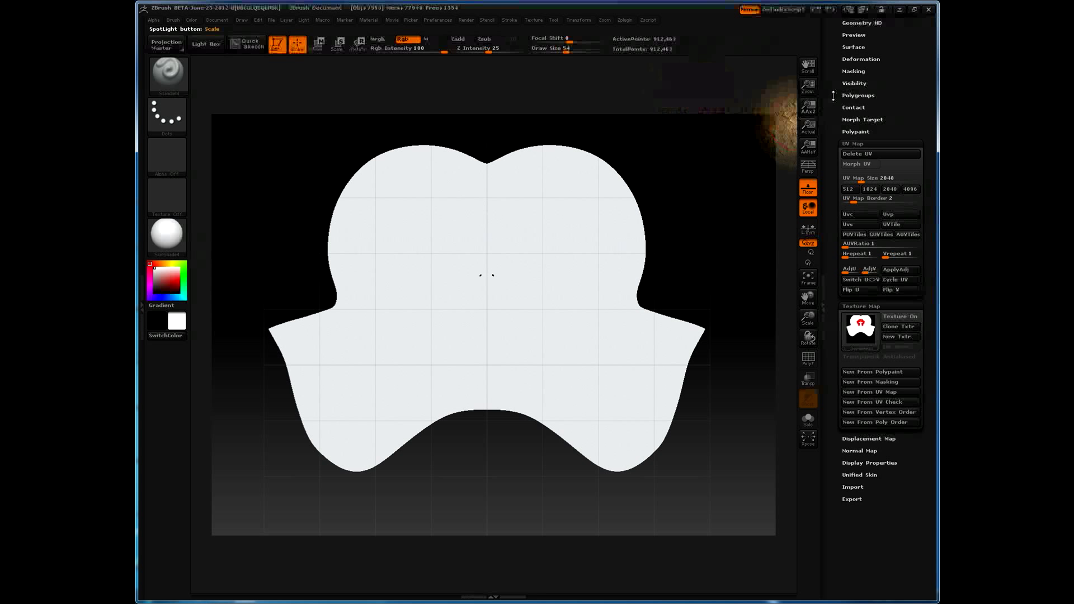
- Paint the ground19.jpg texture over most of the flattened head, leaving white along the outer edges
{"action": "scroll", "coordinate": [833, 96], "scroll_direction": "up", "scroll_amount": 10}
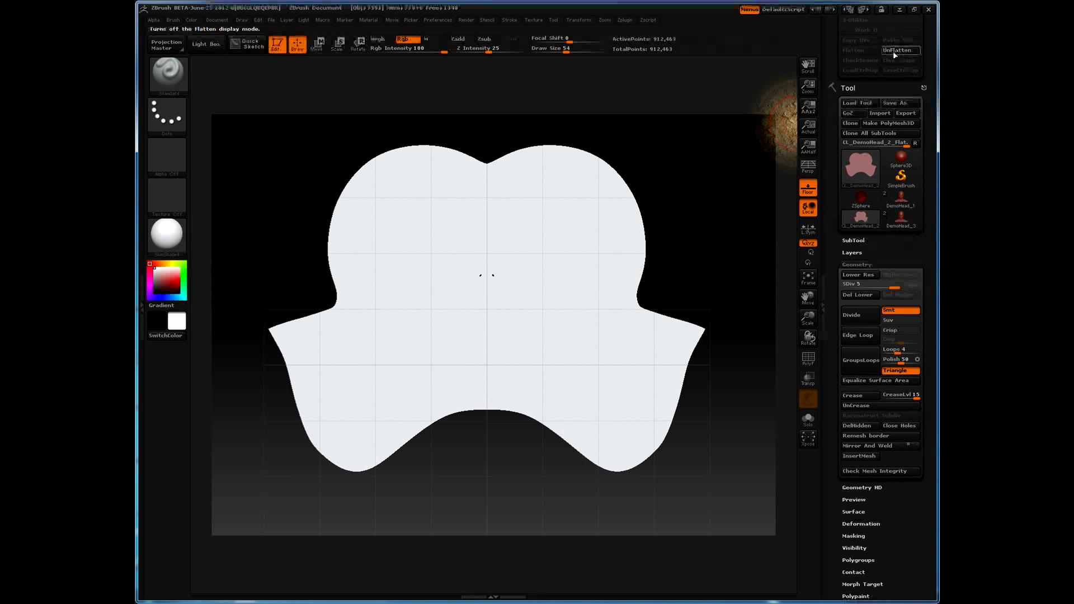
{"action": "left_click_drag", "start_coordinate": [832, 67], "coordinate": [832, 115]}
{"action": "mouse_move", "coordinate": [519, 206]}
{"action": "left_mouse_down"}
{"action": "mouse_move", "coordinate": [539, 196]}
{"action": "mouse_move", "coordinate": [599, 227]}
{"action": "mouse_move", "coordinate": [537, 269]}
{"action": "mouse_move", "coordinate": [551, 290]}
{"action": "mouse_move", "coordinate": [582, 288]}
{"action": "mouse_move", "coordinate": [599, 265]}
{"action": "mouse_move", "coordinate": [606, 190]}
{"action": "mouse_move", "coordinate": [539, 179]}
{"action": "mouse_move", "coordinate": [528, 229]}
{"action": "mouse_move", "coordinate": [551, 172]}
{"action": "mouse_move", "coordinate": [627, 224]}
{"action": "mouse_move", "coordinate": [587, 302]}
{"action": "mouse_move", "coordinate": [491, 309]}
{"action": "mouse_move", "coordinate": [498, 291]}
{"action": "mouse_move", "coordinate": [537, 336]}
{"action": "mouse_move", "coordinate": [587, 297]}
{"action": "mouse_move", "coordinate": [611, 329]}
{"action": "mouse_move", "coordinate": [514, 358]}
{"action": "mouse_move", "coordinate": [548, 414]}
{"action": "mouse_move", "coordinate": [568, 389]}
{"action": "mouse_move", "coordinate": [493, 369]}
{"action": "mouse_move", "coordinate": [621, 347]}
{"action": "mouse_move", "coordinate": [643, 392]}
{"action": "mouse_move", "coordinate": [593, 422]}
{"action": "mouse_move", "coordinate": [621, 361]}
{"action": "left_mouse_up"}
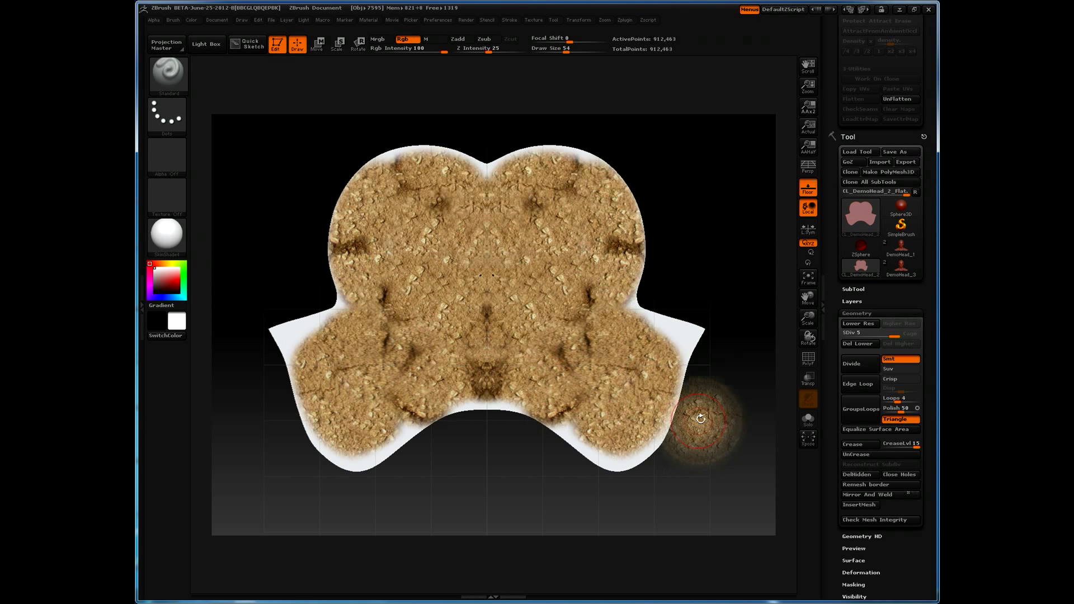
- Create a texture map from the painted polypaint, display it on the mesh and clone it to the texture palette
{"action": "left_click_drag", "start_coordinate": [837, 484], "coordinate": [836, 385]}
{"action": "left_click_drag", "start_coordinate": [834, 436], "coordinate": [836, 385]}
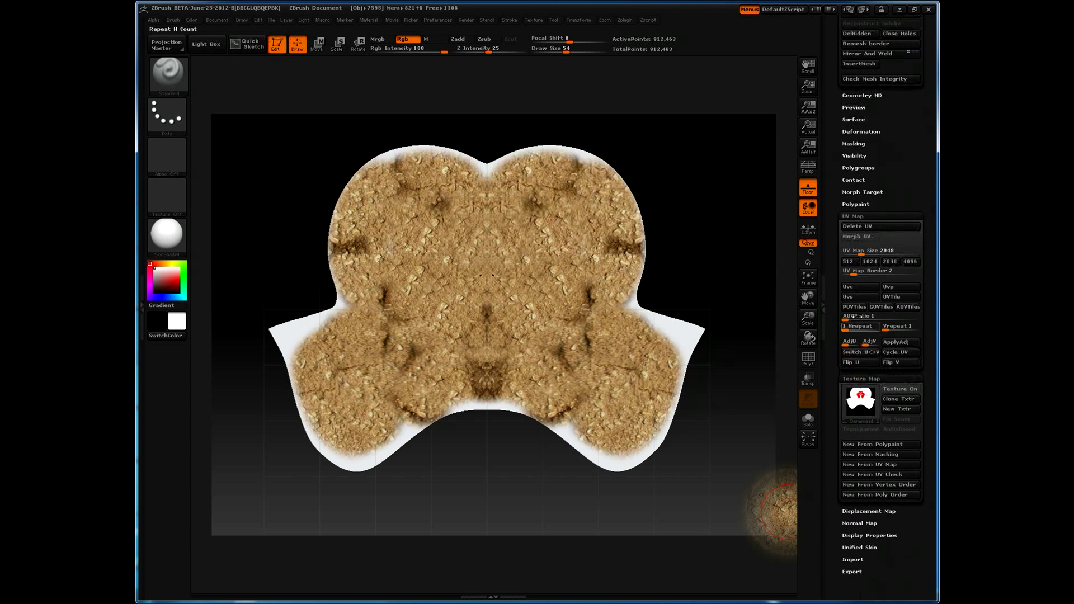
{"action": "left_click", "coordinate": [897, 390]}
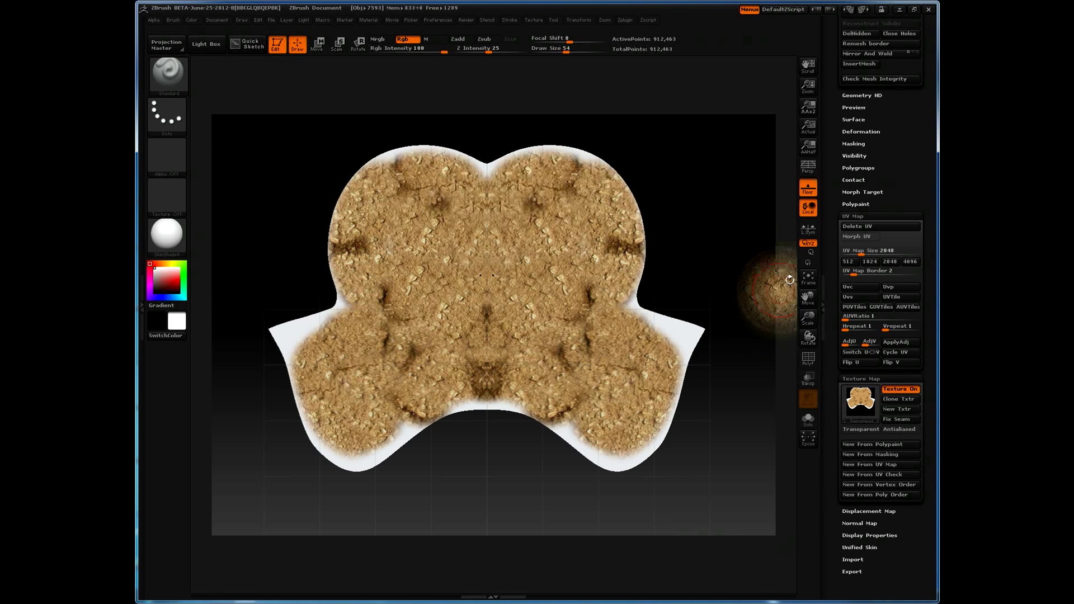
{"action": "left_click", "coordinate": [893, 401]}
- Step the flattened mesh down to subdivision level 2 and back up to level 5
{"action": "left_click_drag", "start_coordinate": [831, 147], "coordinate": [827, 277]}
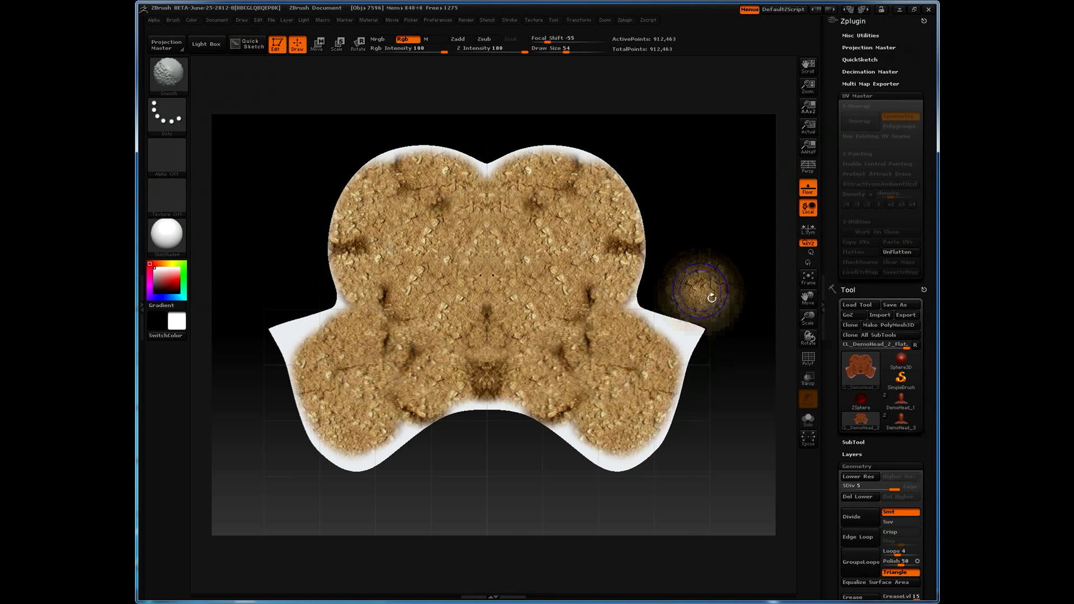
{"action": "key", "text": "shift+d"}
{"action": "key", "text": "shift+d"}
{"action": "key", "text": "shift+d"}
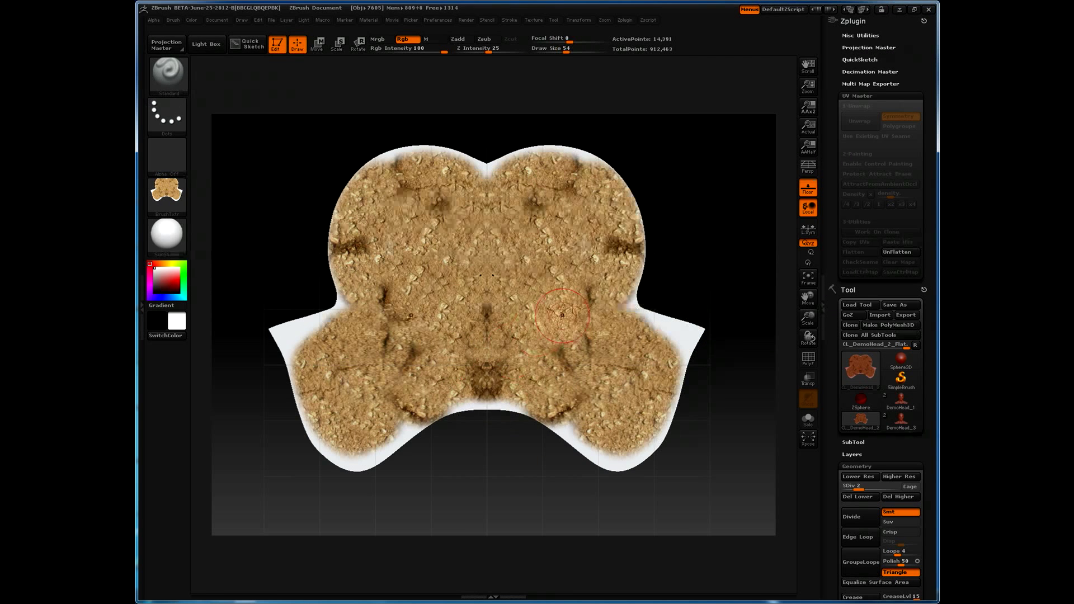
{"action": "key", "text": "d"}
{"action": "key", "text": "d"}
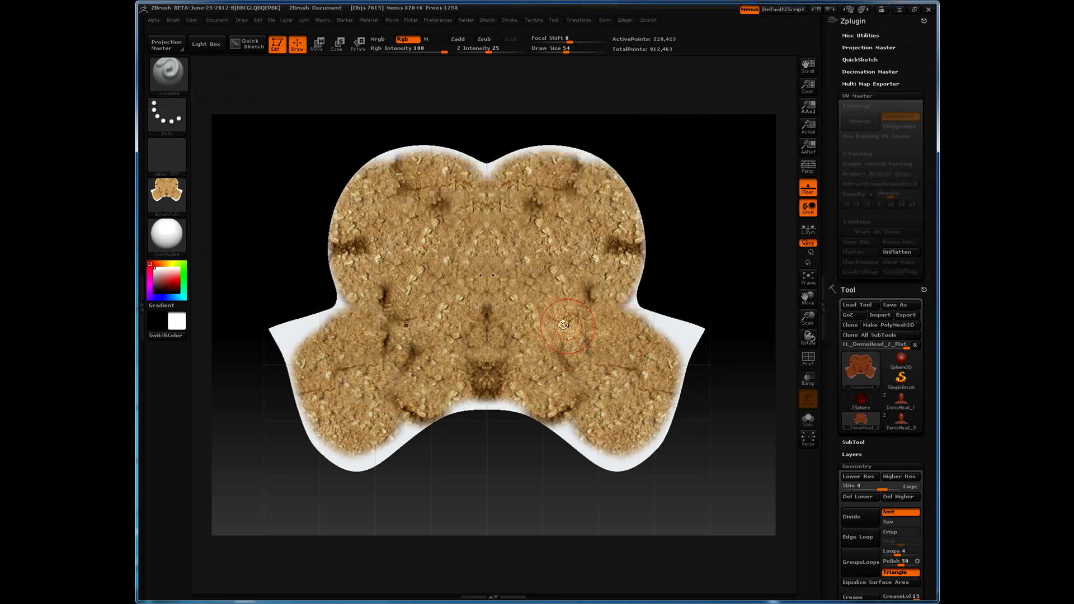
{"action": "key", "text": "d"}
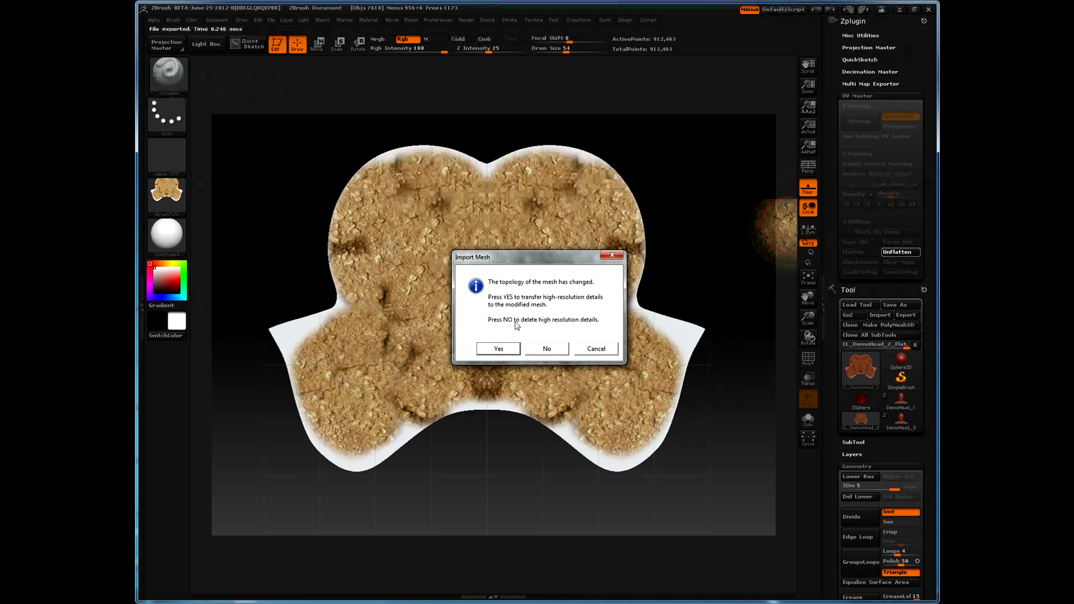
- Unflatten the mesh into the 3D head, agreeing to transfer the high-resolution details, and toggle the texture display off and on
{"action": "left_click", "coordinate": [499, 349]}
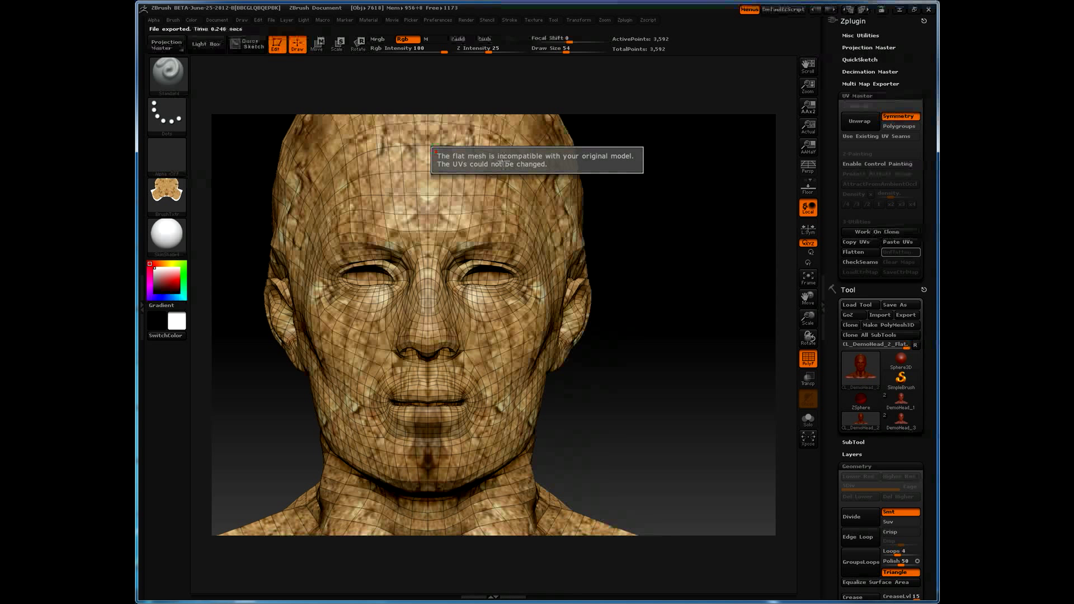
{"action": "left_click_drag", "start_coordinate": [834, 487], "coordinate": [853, 335]}
{"action": "left_click", "coordinate": [895, 365]}
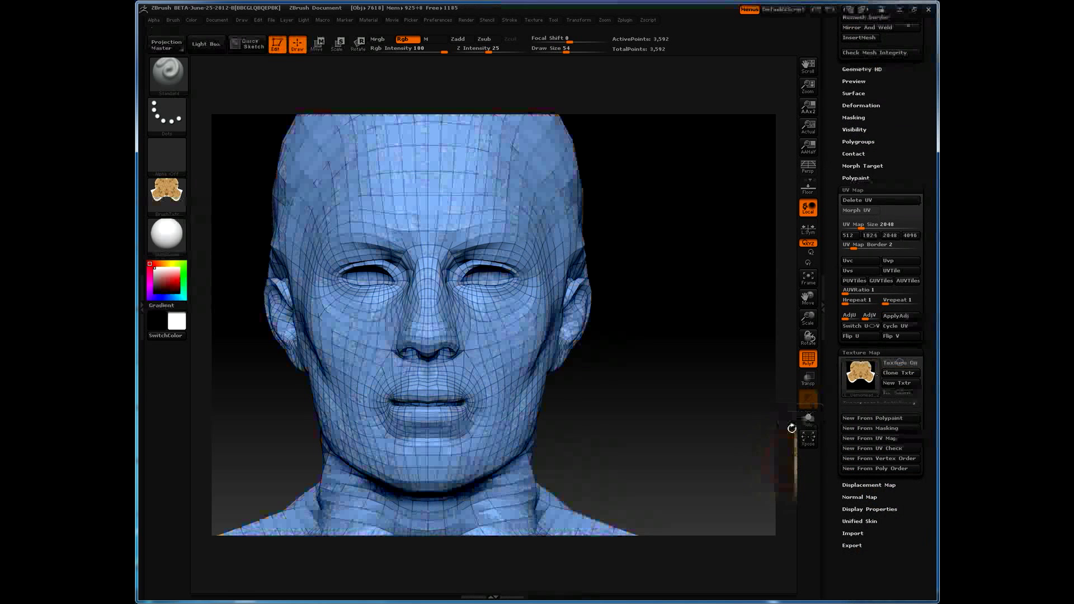
{"action": "left_click", "coordinate": [894, 364]}
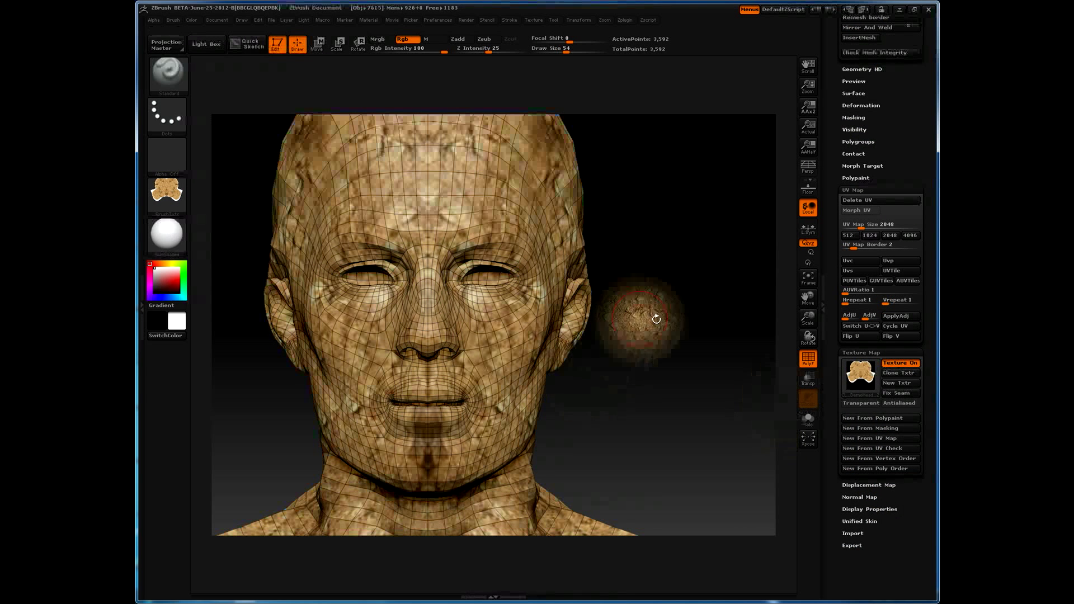
- Hide the polyframe and examine how the painted texture wraps the 3D head from the front and sides
{"action": "left_click_drag", "start_coordinate": [678, 379], "coordinate": [632, 288], "text": "alt"}
{"action": "left_click_drag", "start_coordinate": [833, 107], "coordinate": [826, 358]}
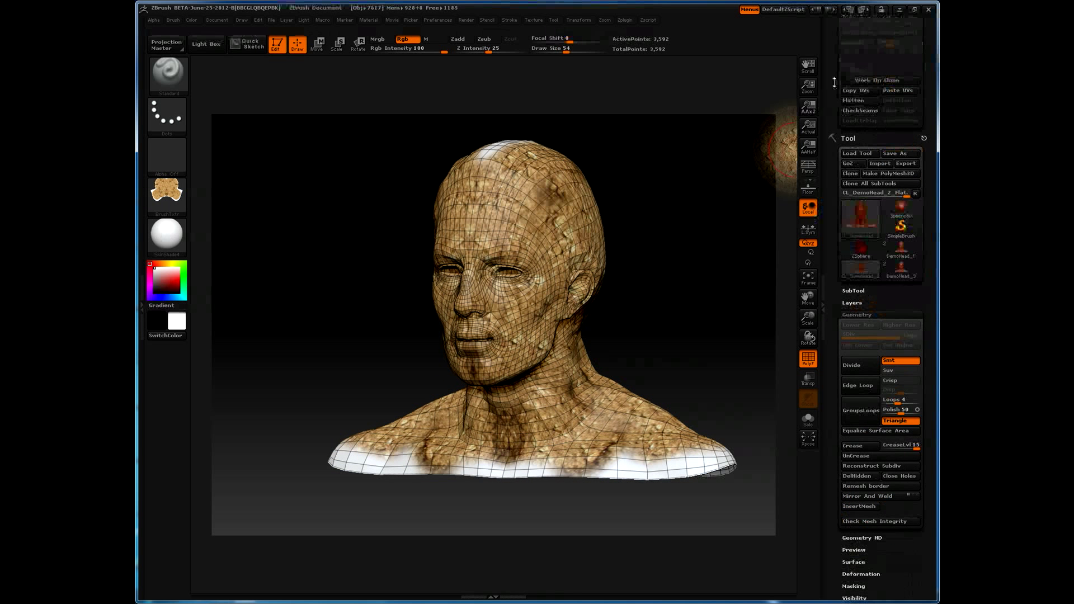
{"action": "left_click_drag", "start_coordinate": [833, 82], "coordinate": [830, 143]}
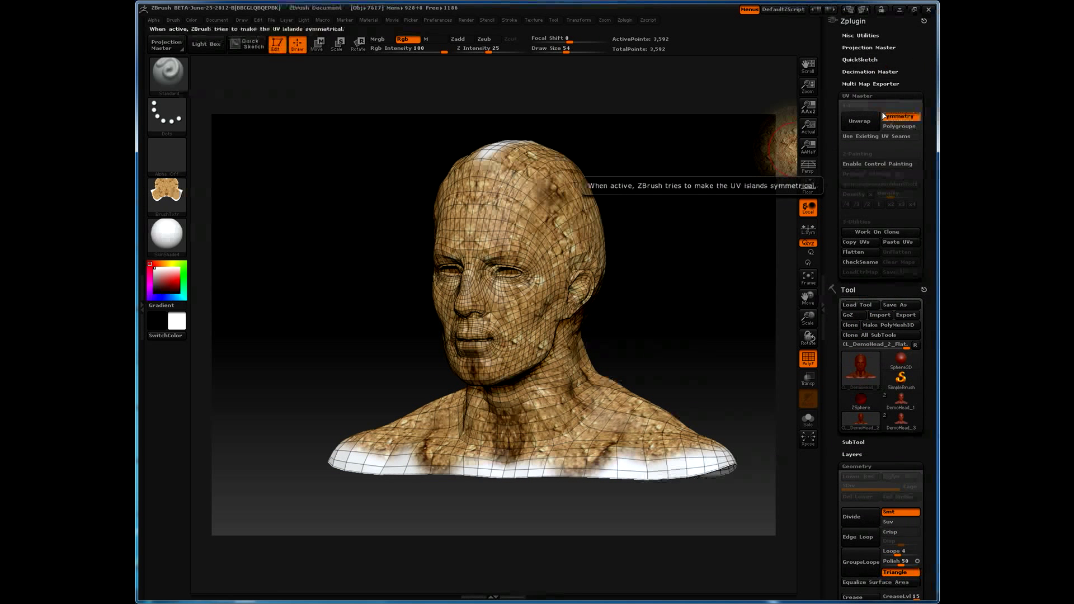
{"action": "left_click", "coordinate": [850, 232]}
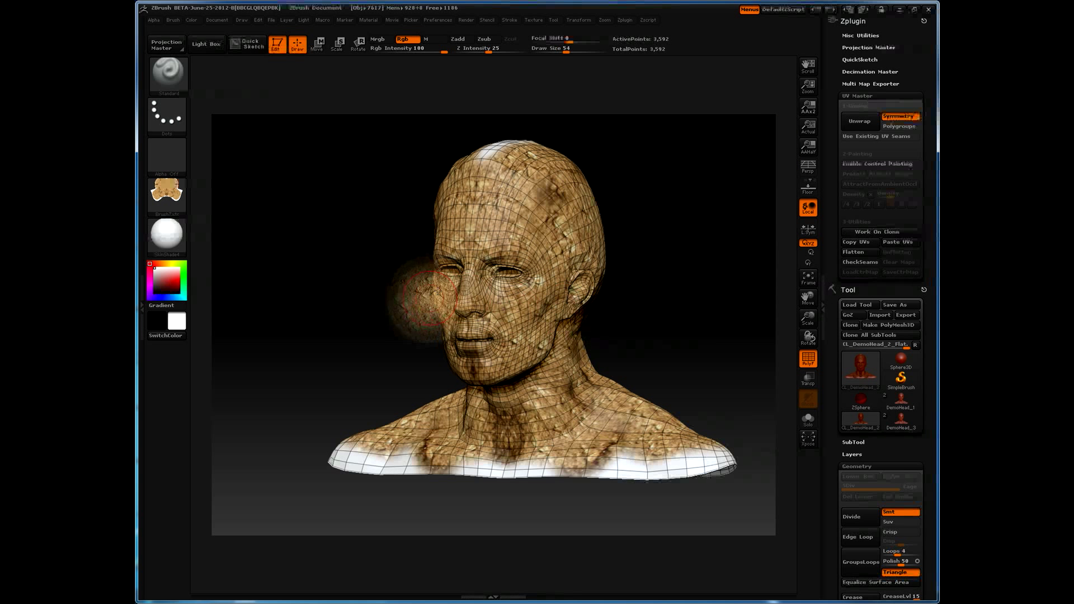
{"action": "left_click_drag", "start_coordinate": [687, 281], "coordinate": [706, 289]}
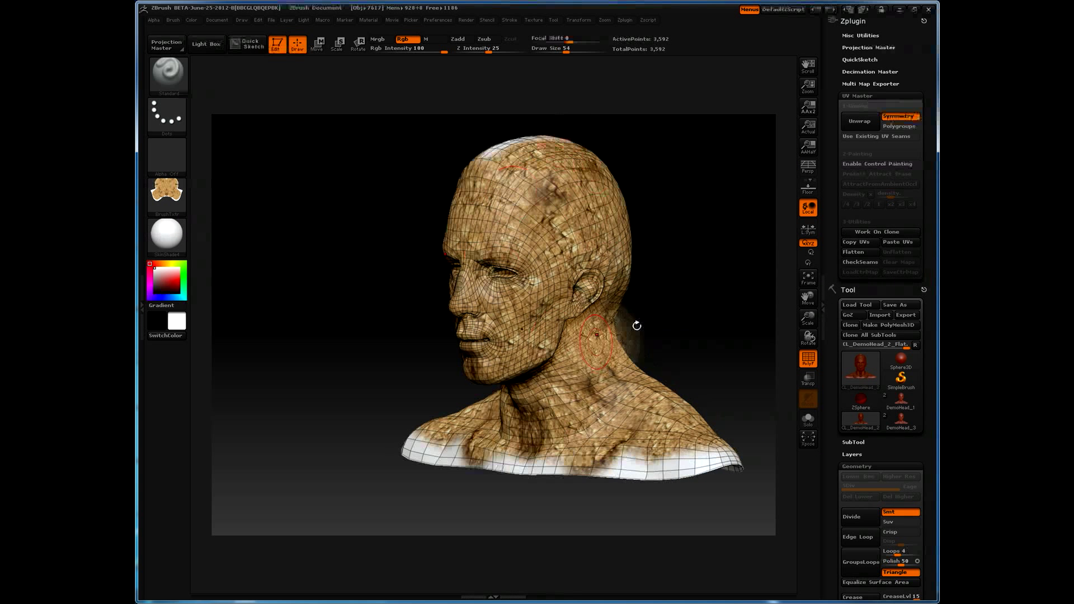
{"action": "key", "text": "shift"}
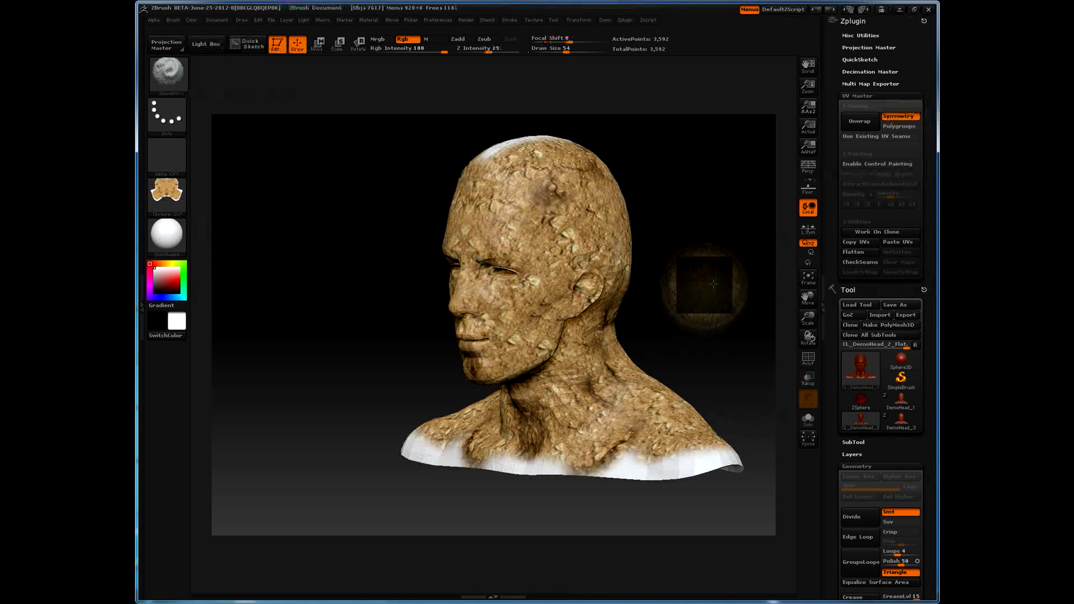
{"action": "mouse_move", "coordinate": [702, 287]}
{"action": "left_mouse_down"}
{"action": "mouse_move", "coordinate": [727, 304]}
{"action": "mouse_move", "coordinate": [695, 324]}
{"action": "left_mouse_up"}
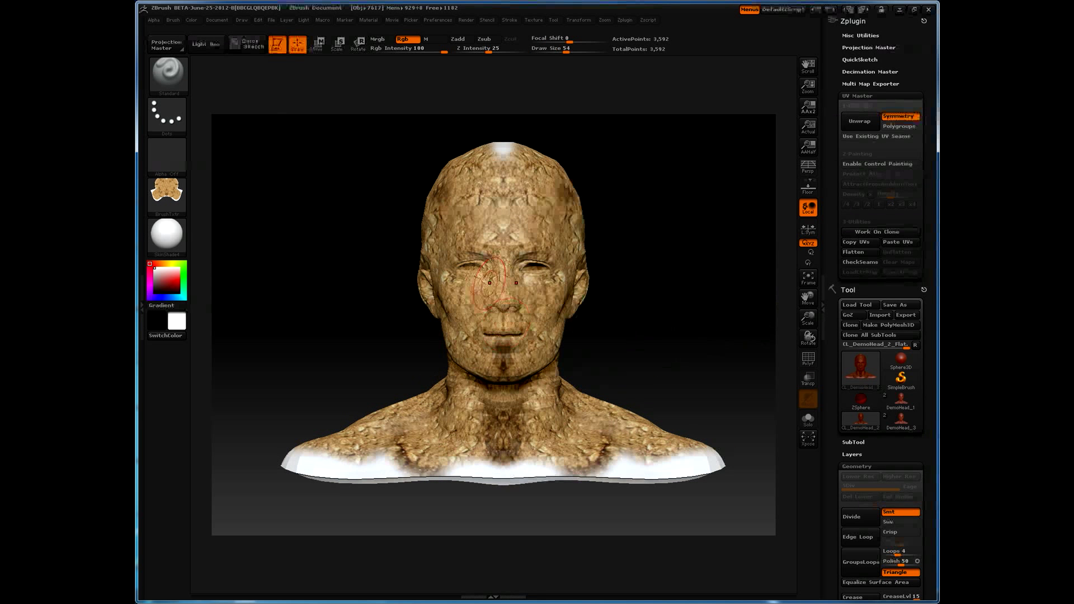
{"action": "left_click_drag", "start_coordinate": [707, 284], "coordinate": [626, 238]}
{"action": "mouse_move", "coordinate": [708, 287]}
{"action": "left_mouse_down"}
{"action": "mouse_move", "coordinate": [655, 300]}
{"action": "mouse_move", "coordinate": [707, 288]}
{"action": "left_mouse_up"}
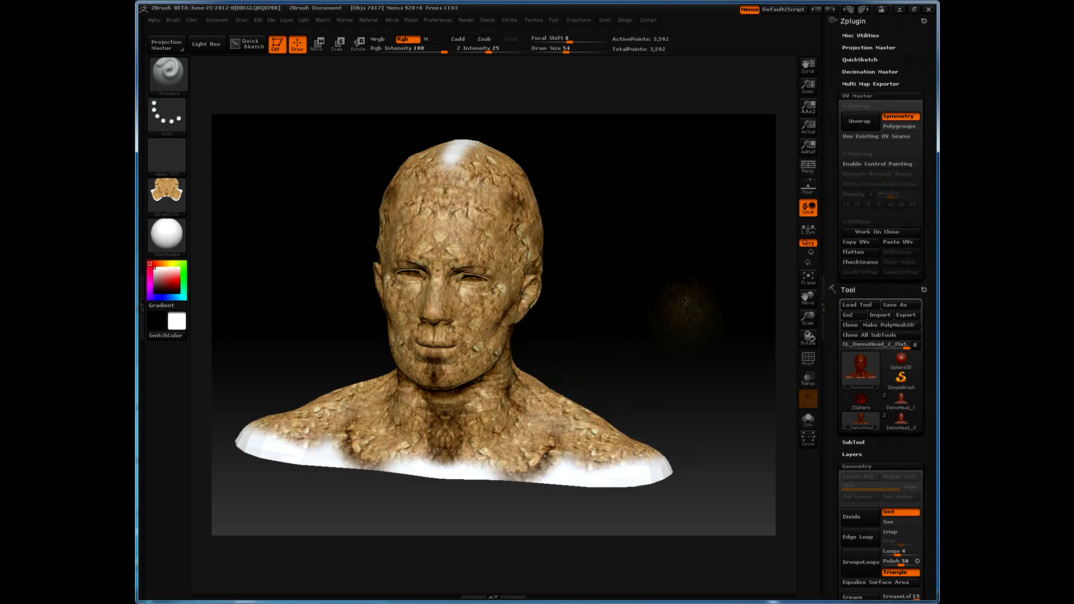
{"action": "scroll", "coordinate": [854, 430], "scroll_direction": "down", "scroll_amount": 5}
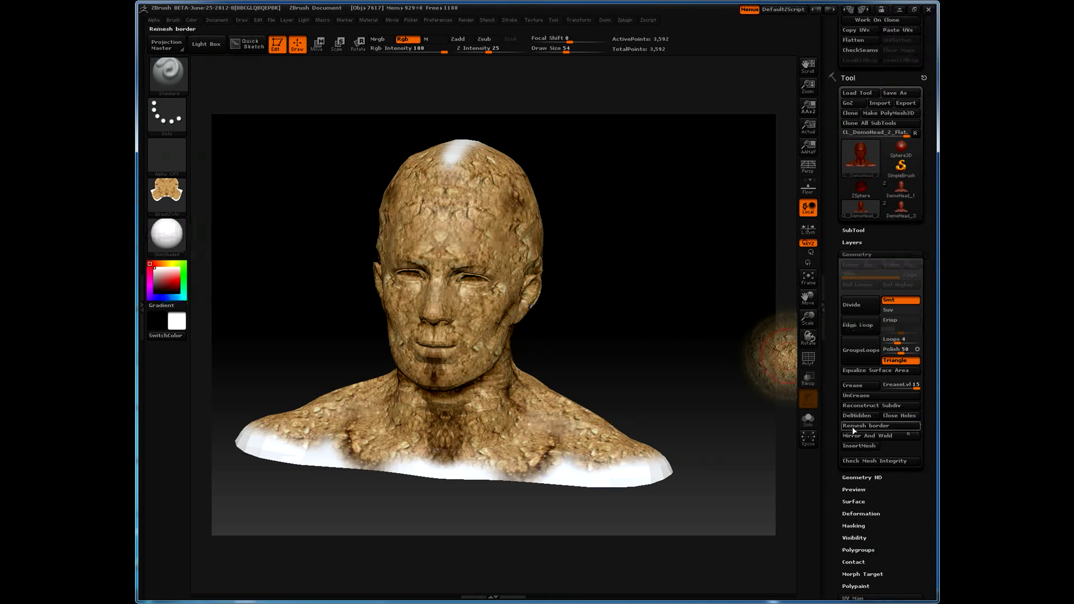
{"action": "left_click_drag", "start_coordinate": [642, 248], "coordinate": [645, 310]}
{"action": "mouse_move", "coordinate": [564, 176]}
{"action": "left_mouse_down"}
{"action": "mouse_move", "coordinate": [606, 179]}
{"action": "mouse_move", "coordinate": [606, 240]}
{"action": "mouse_move", "coordinate": [643, 286]}
{"action": "left_mouse_up"}
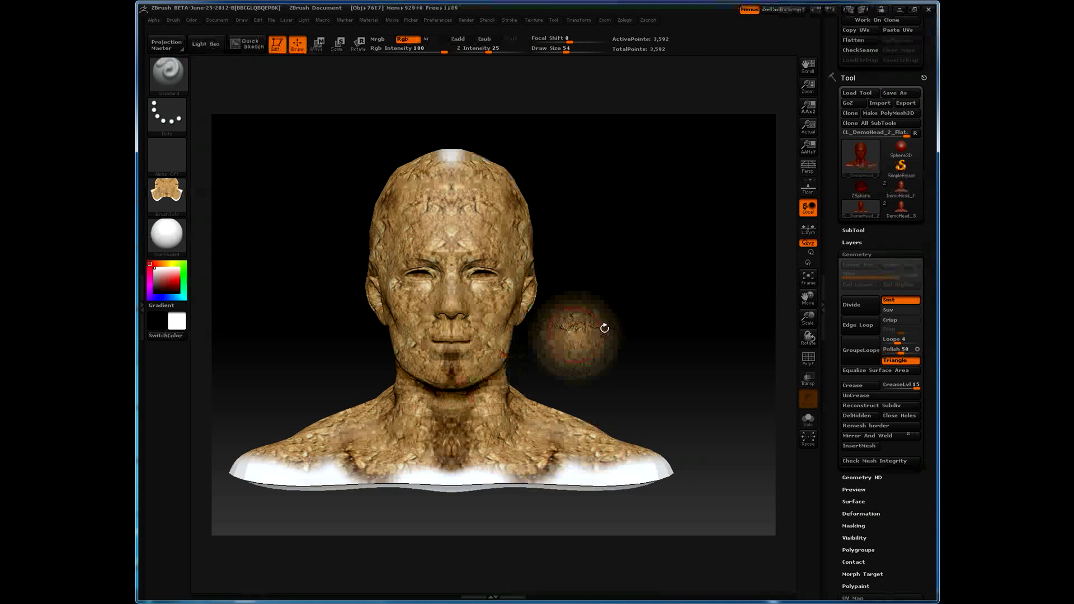
{"action": "left_click_drag", "start_coordinate": [604, 328], "coordinate": [647, 348], "text": "alt"}
{"action": "scroll", "coordinate": [828, 159], "scroll_direction": "up", "scroll_amount": 1}
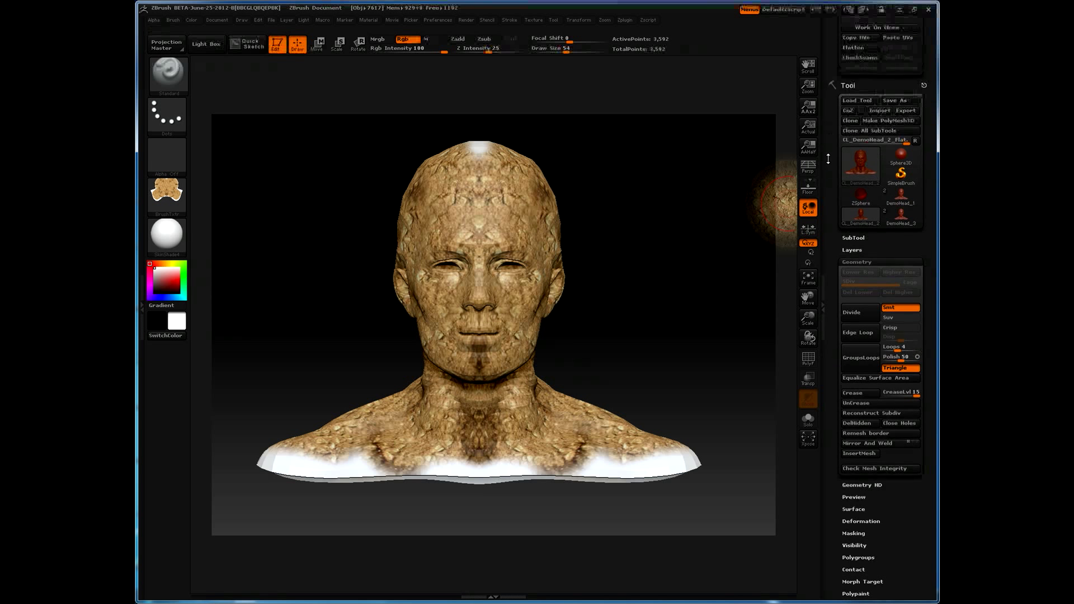
{"action": "scroll", "coordinate": [828, 158], "scroll_direction": "up", "scroll_amount": 3}
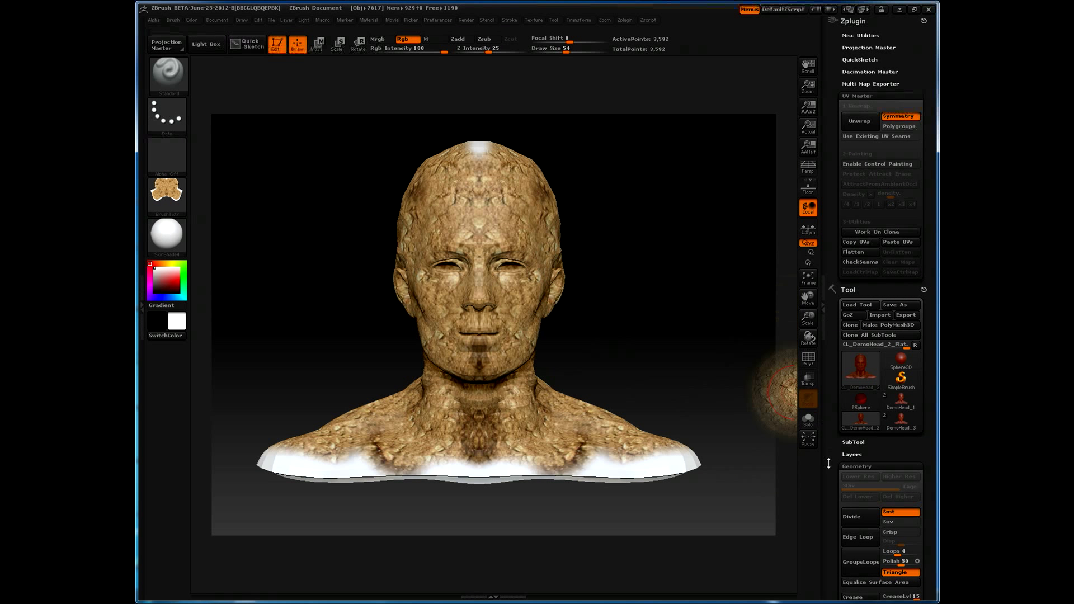
- Turn off the head's texture display and flatten the model into its UV layout again with UV Master
{"action": "scroll", "coordinate": [842, 358], "scroll_direction": "down", "scroll_amount": 6}
{"action": "left_click_drag", "start_coordinate": [842, 358], "coordinate": [843, 345]}
{"action": "left_click", "coordinate": [844, 360]}
{"action": "left_click_drag", "start_coordinate": [841, 499], "coordinate": [843, 350]}
{"action": "left_click", "coordinate": [900, 317]}
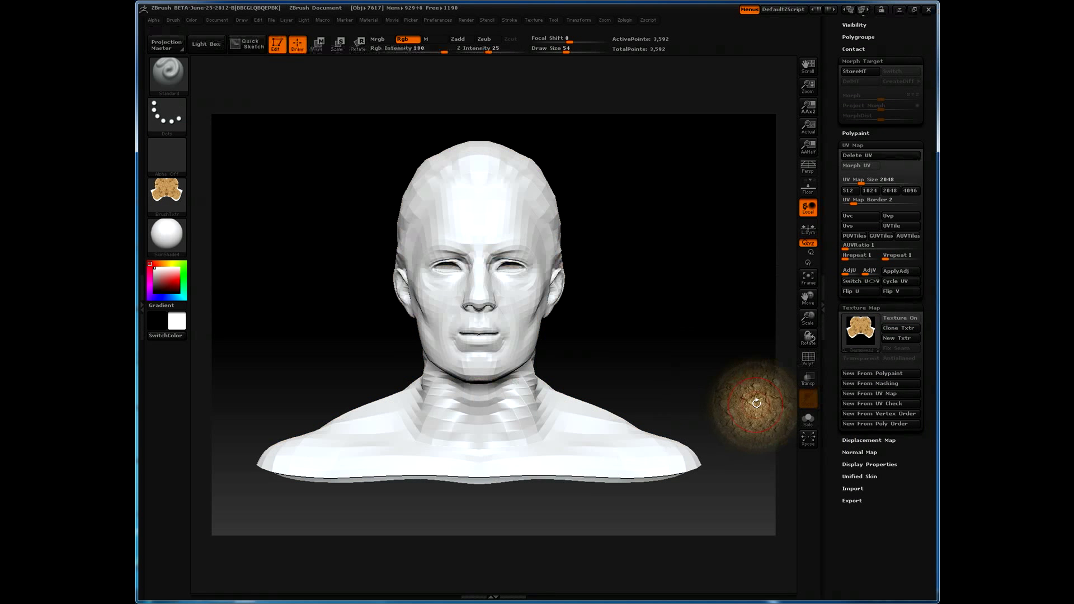
{"action": "scroll", "coordinate": [838, 171], "scroll_direction": "up", "scroll_amount": 10}
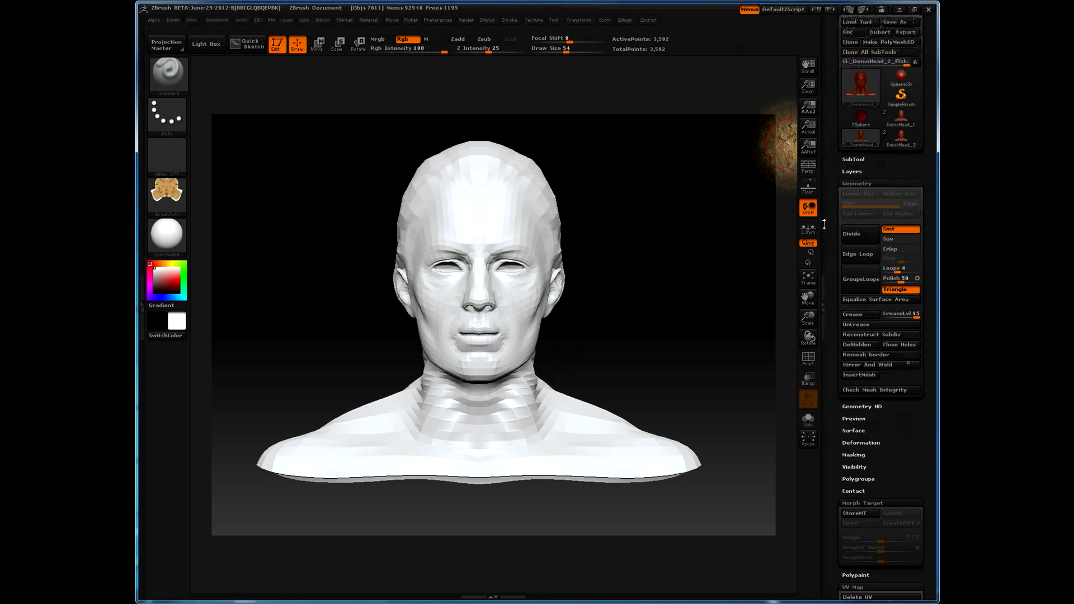
{"action": "left_click_drag", "start_coordinate": [834, 127], "coordinate": [834, 190]}
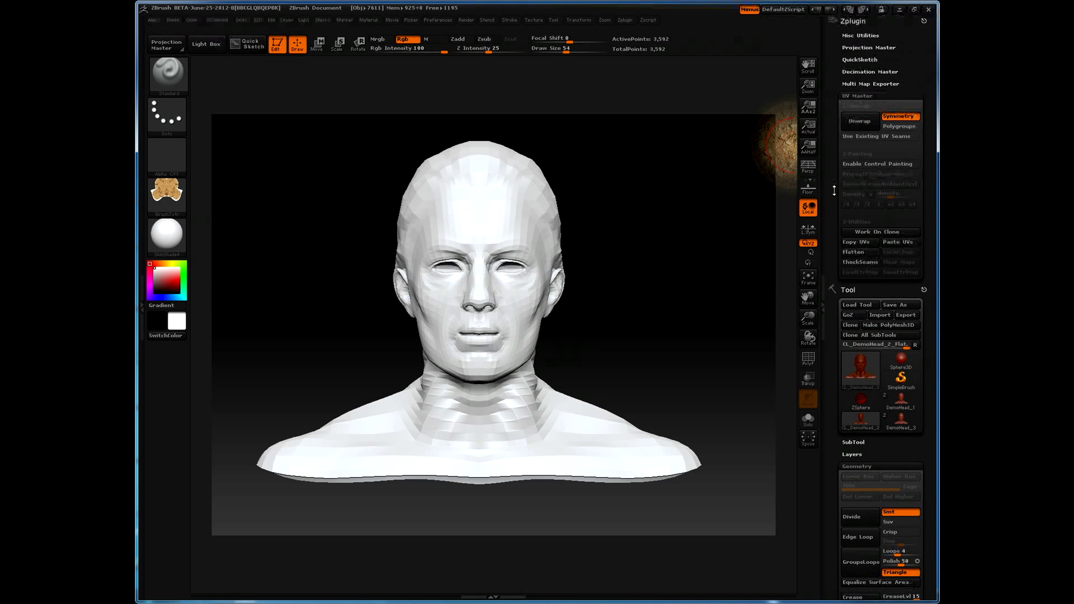
{"action": "left_click", "coordinate": [853, 252]}
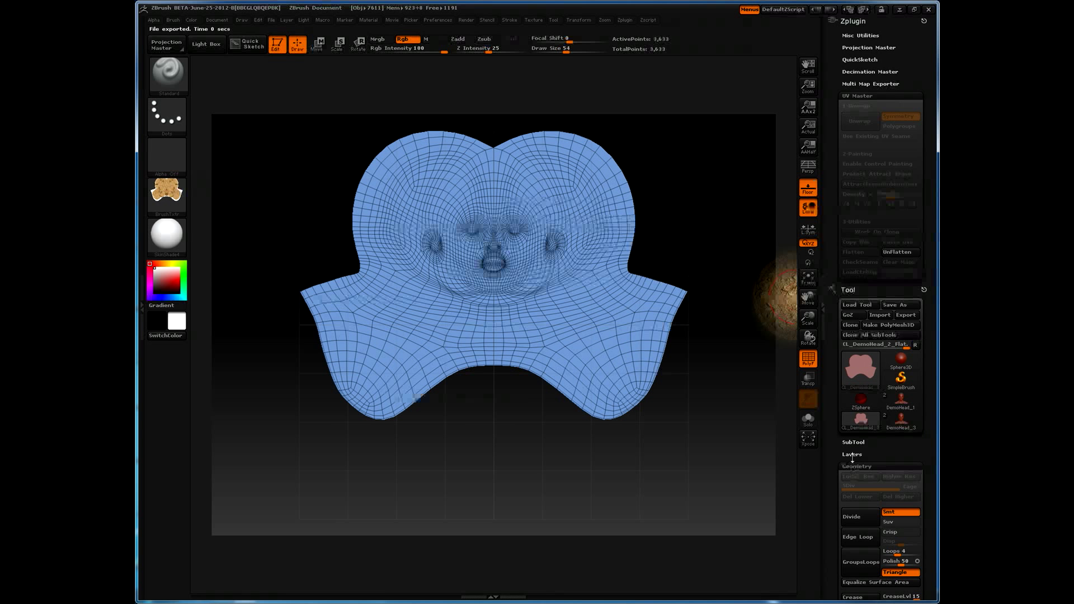
- Subdivide the flattened mesh up to level 5 and clear the currently selected texture
{"action": "key", "text": "ctrl+d"}
{"action": "key", "text": "ctrl+d"}
{"action": "key", "text": "ctrl+d"}
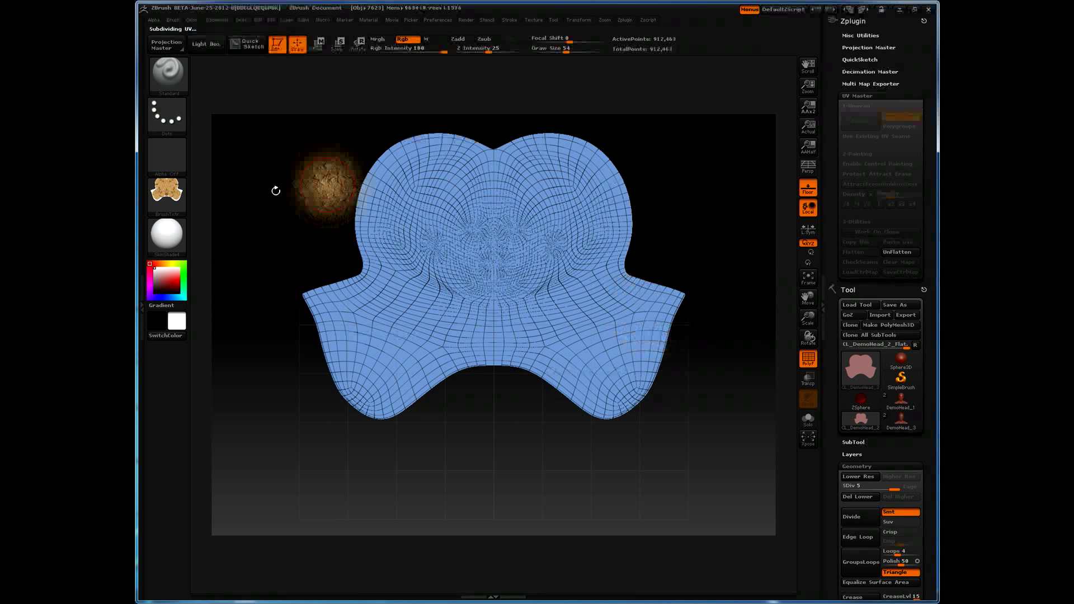
{"action": "left_click", "coordinate": [178, 197]}
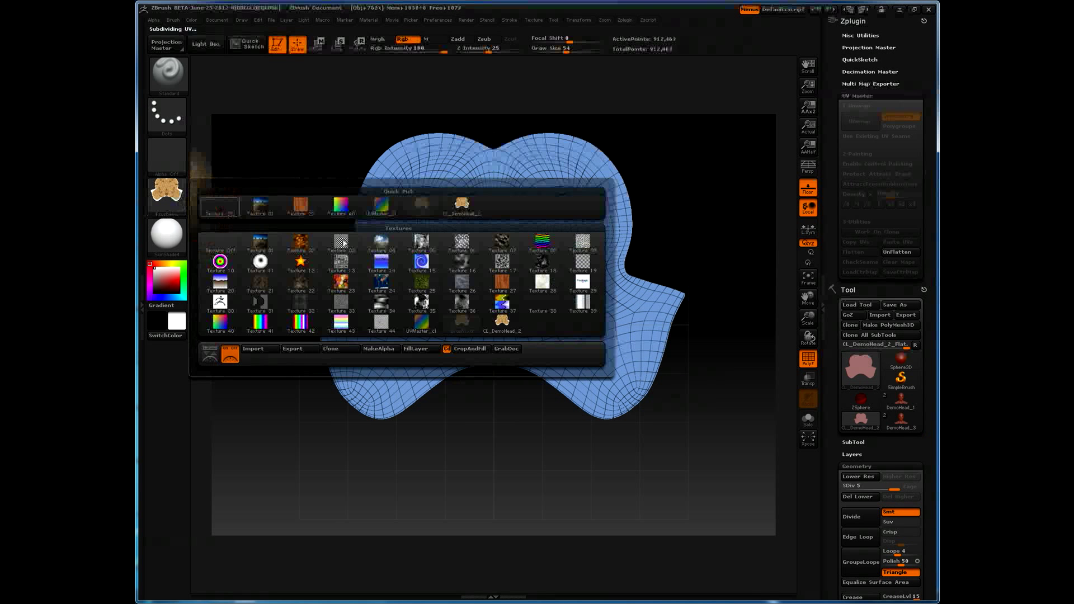
{"action": "left_click", "coordinate": [219, 207]}
- Set the Standard brush to the DragRect stroke with a star-shaped alpha and enable Zadd for sculpting on the flattened mesh
{"action": "left_click_drag", "start_coordinate": [712, 208], "coordinate": [688, 292], "text": "alt"}
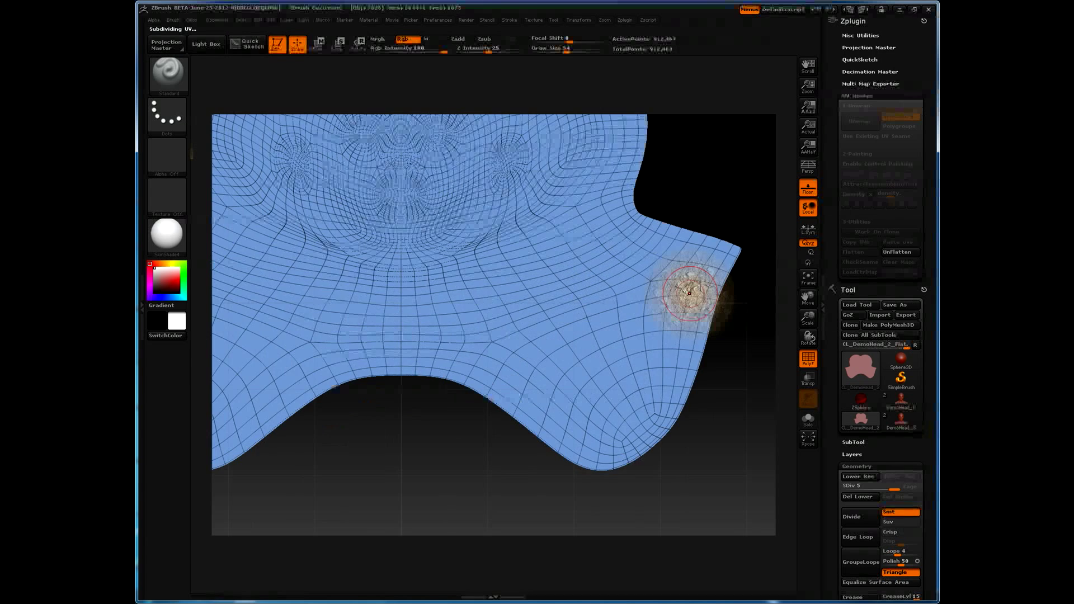
{"action": "key", "text": "f"}
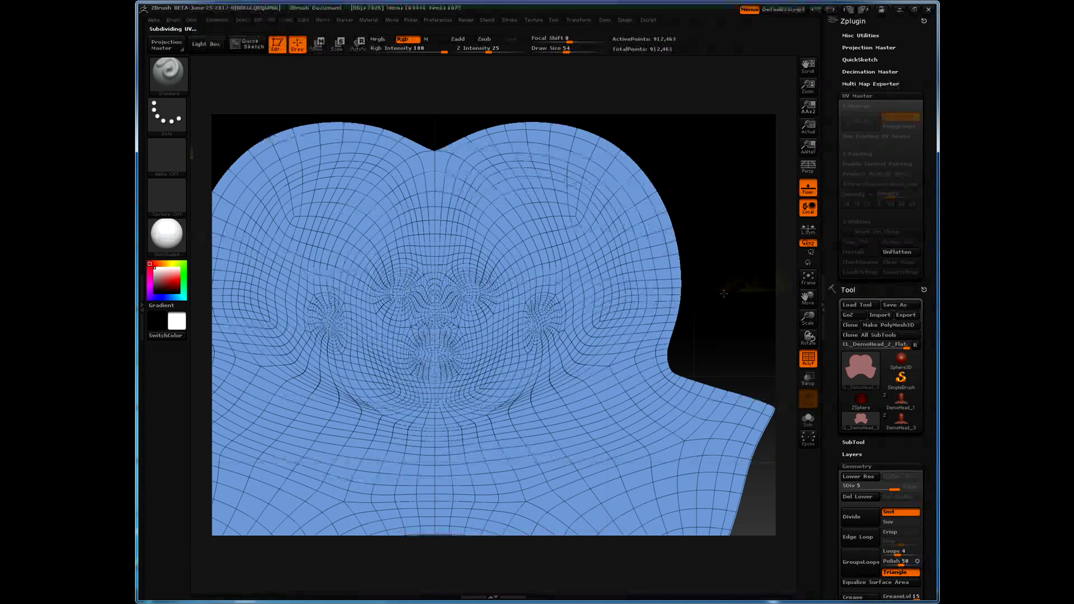
{"action": "key", "text": "shift"}
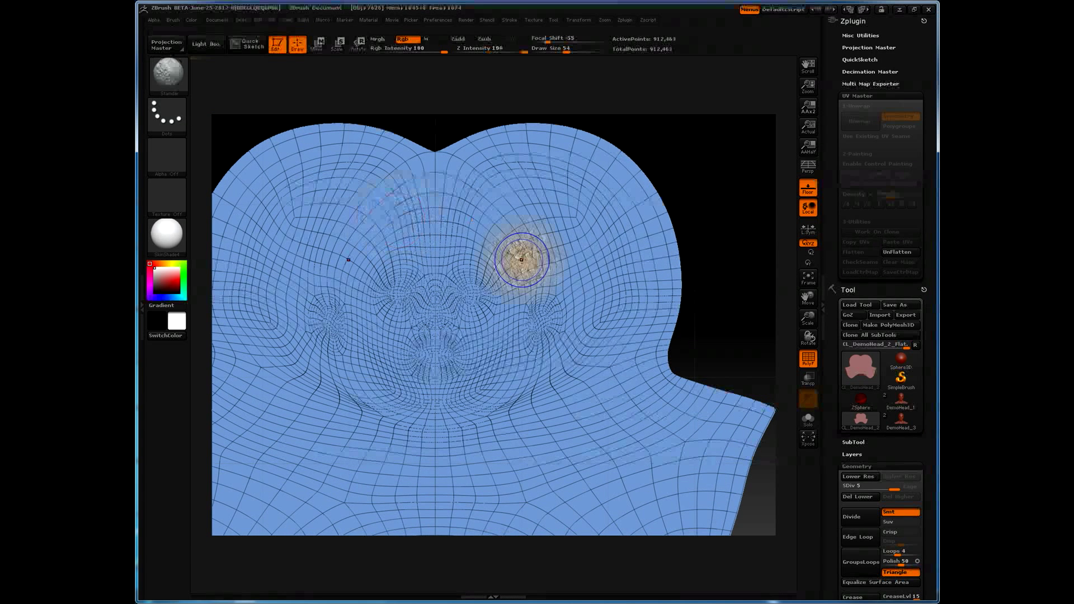
{"action": "left_click_drag", "start_coordinate": [522, 260], "coordinate": [520, 261], "text": "shift"}
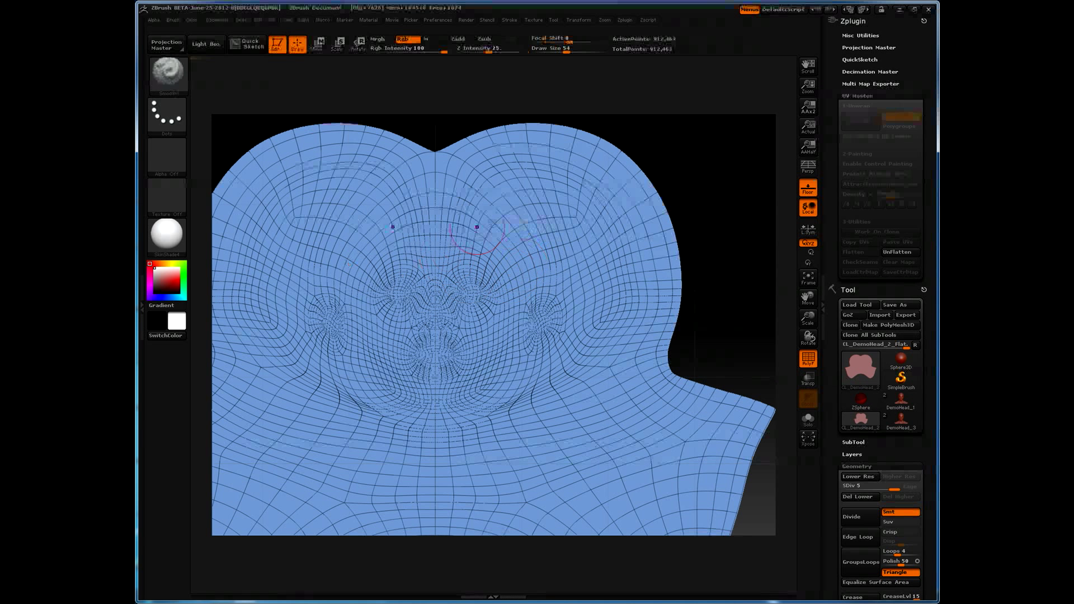
{"action": "left_click", "coordinate": [167, 115]}
{"action": "left_click", "coordinate": [270, 129]}
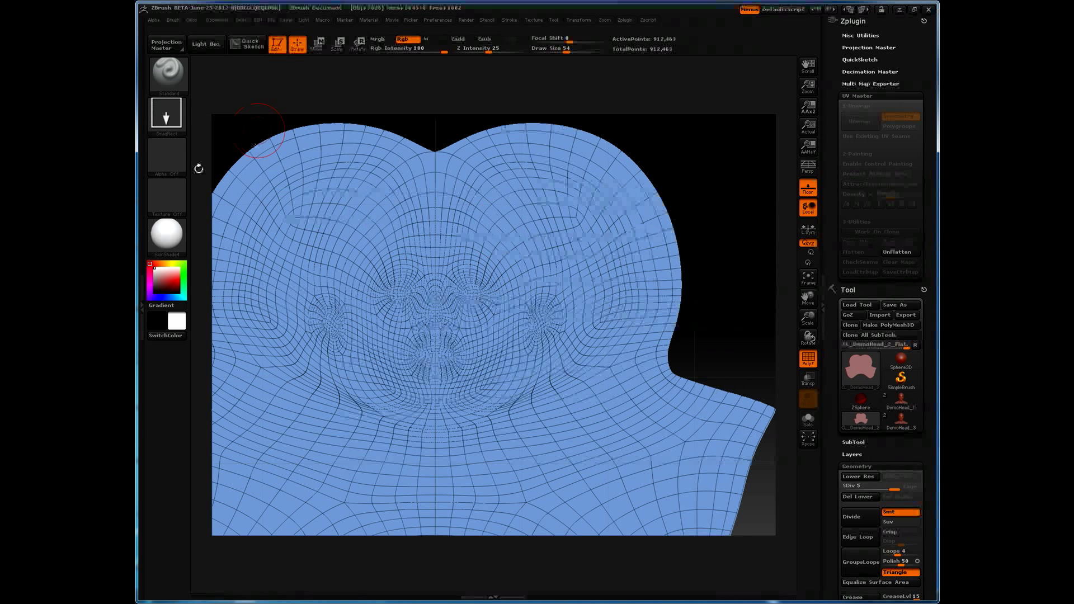
{"action": "left_click", "coordinate": [167, 157]}
{"action": "left_click", "coordinate": [310, 226]}
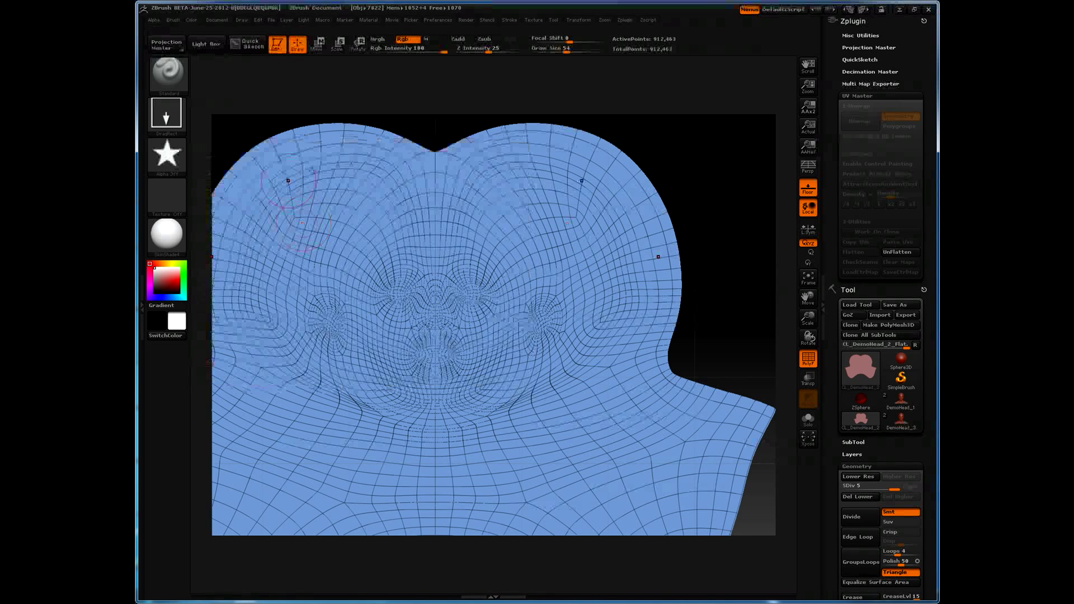
{"action": "left_click", "coordinate": [459, 39]}
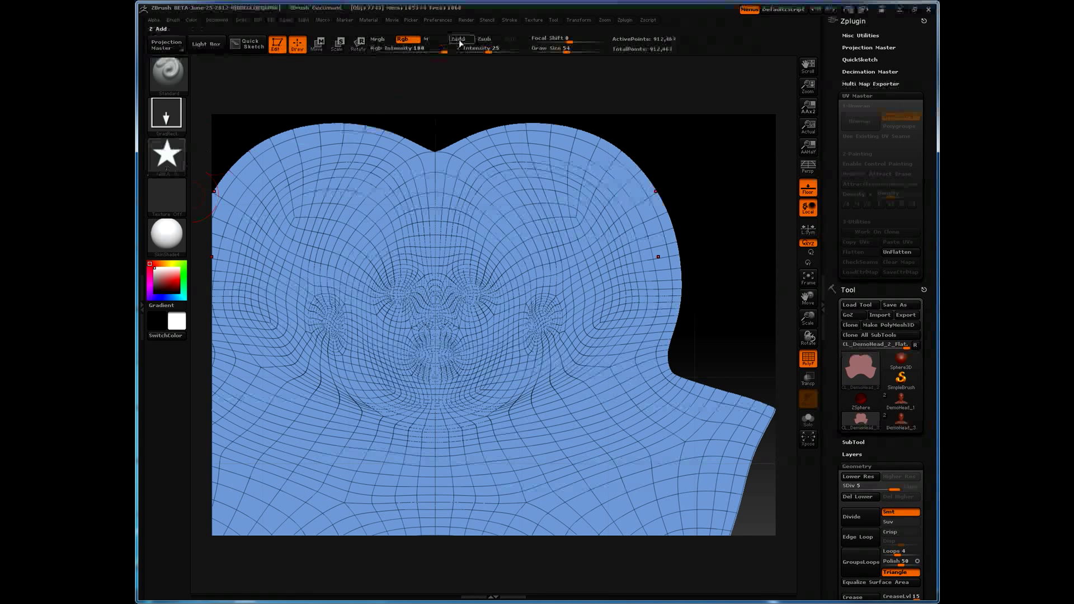
- Turn off Rgb painting and set the Standard brush's Z Intensity to 51
{"action": "left_click", "coordinate": [406, 39]}
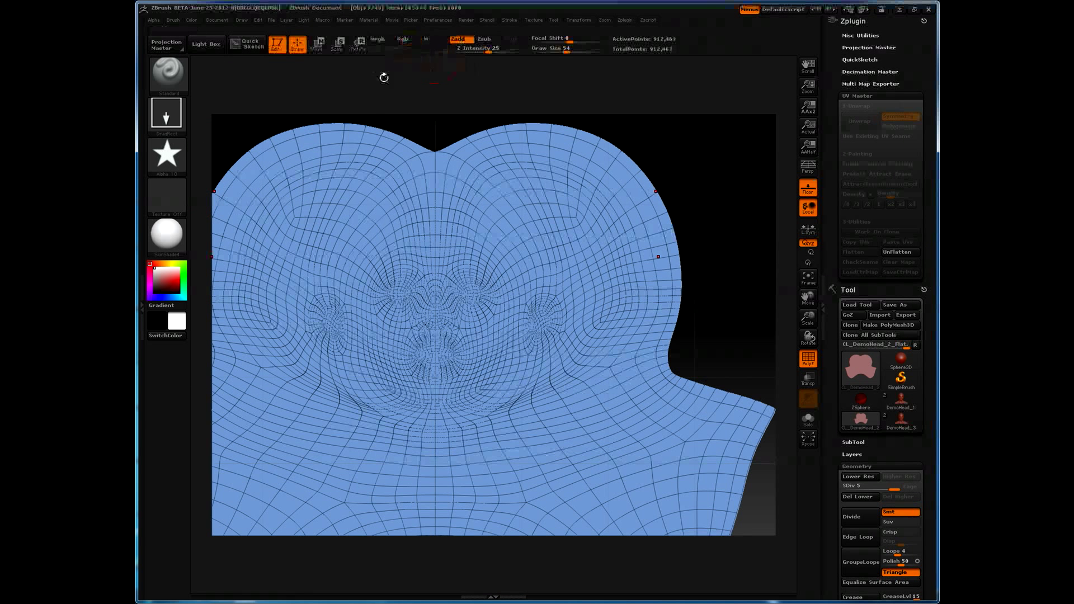
{"action": "left_click", "coordinate": [505, 49]}
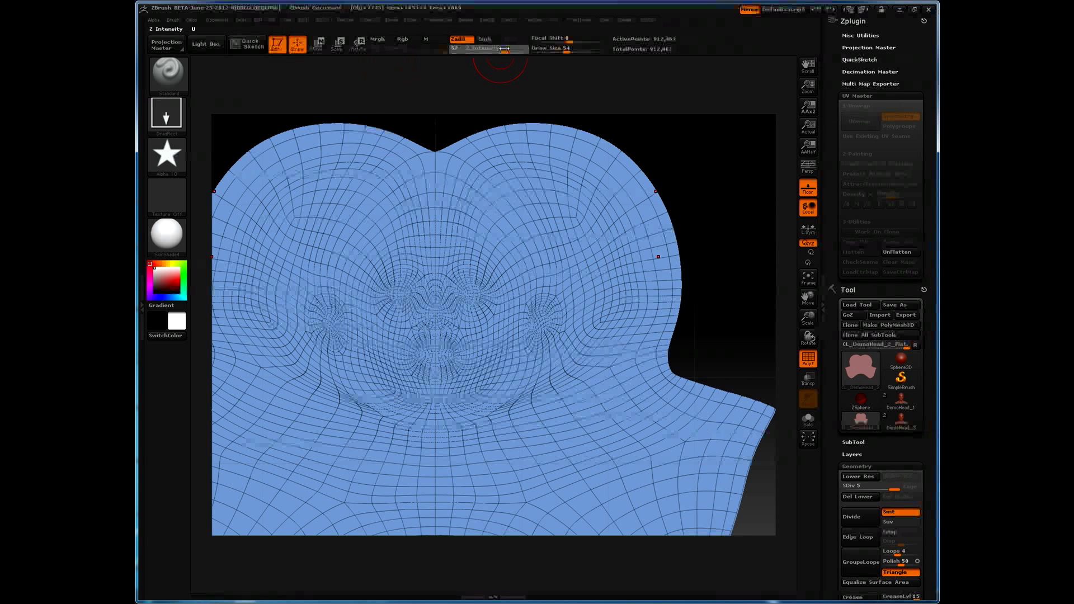
{"action": "left_click_drag", "start_coordinate": [505, 49], "coordinate": [504, 49]}
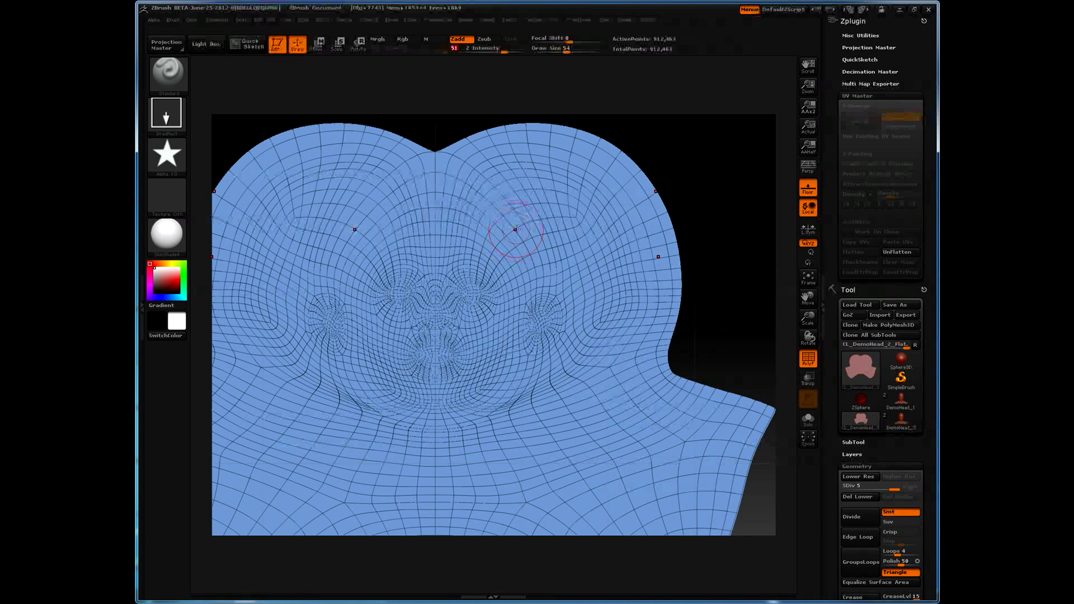
- Stamp raised stars symmetrically across the flattened head and try to unflatten it, accepting the transfer of high-resolution details
{"action": "left_click_drag", "start_coordinate": [548, 180], "coordinate": [561, 194]}
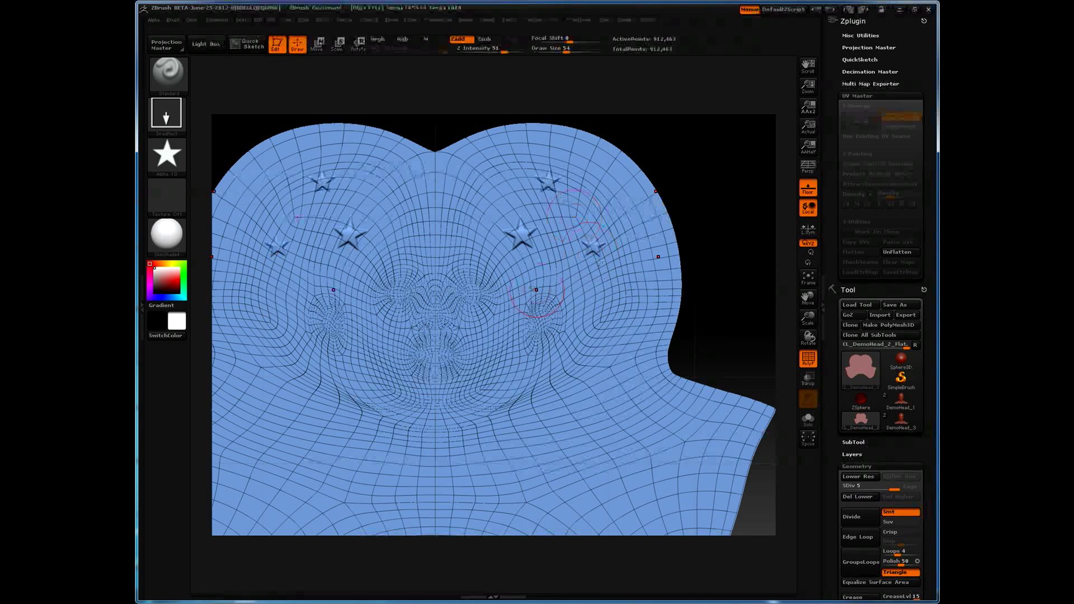
{"action": "left_click_drag", "start_coordinate": [476, 250], "coordinate": [474, 276]}
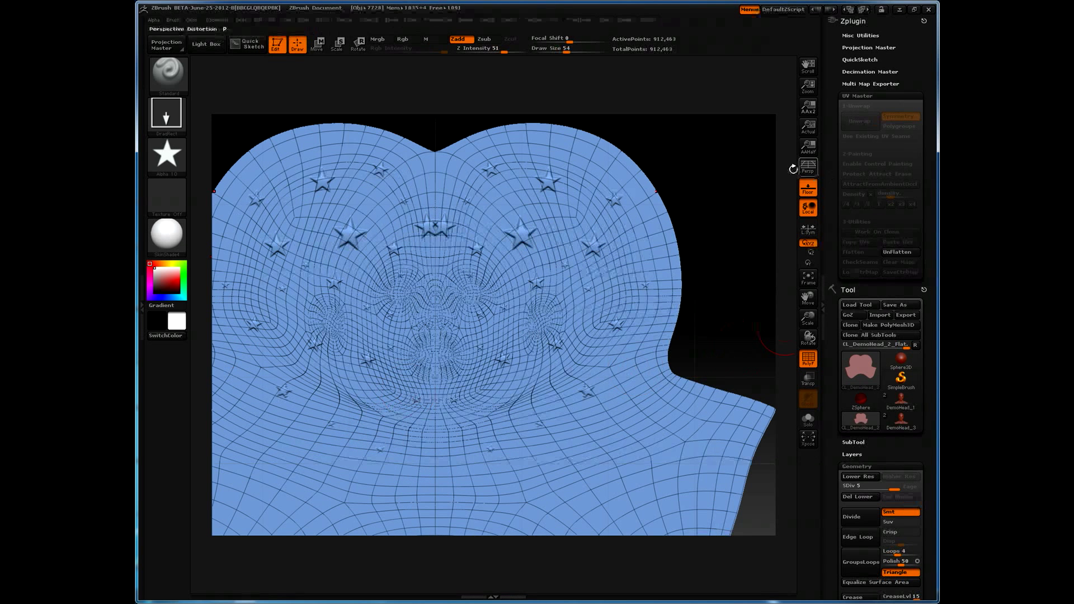
{"action": "left_click", "coordinate": [899, 253]}
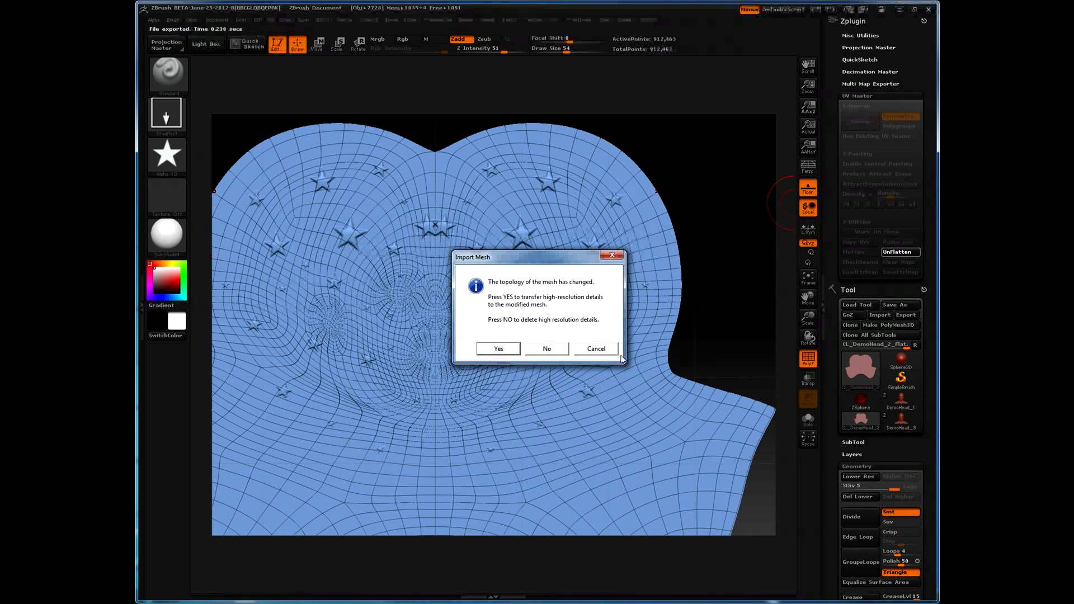
{"action": "left_click", "coordinate": [498, 349]}
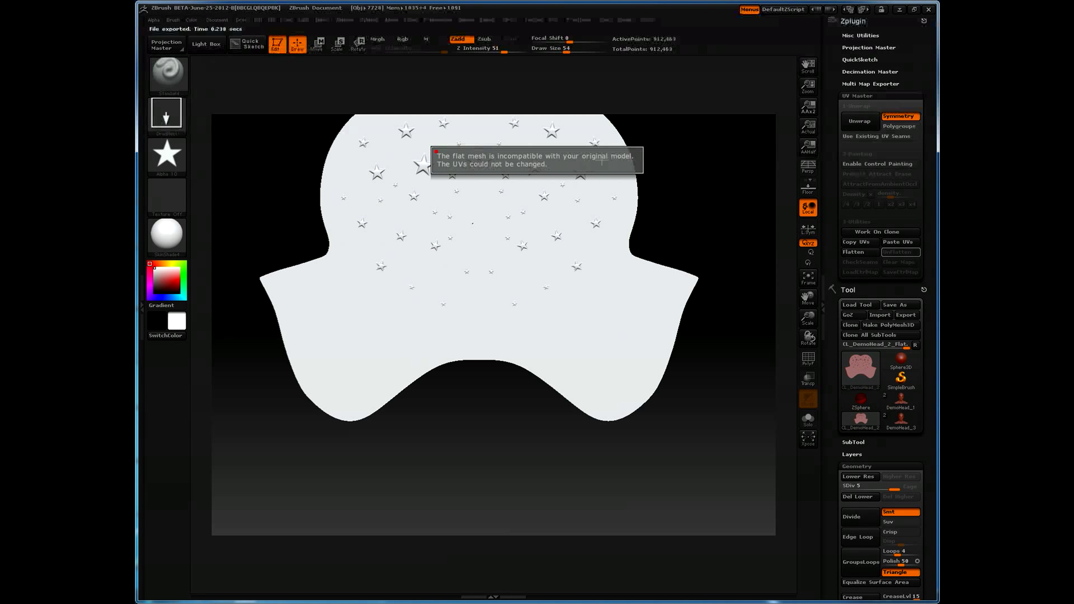
- Subdivide the newly flattened mesh to level 5, stamp raised stars symmetrically across its upper area, and hide the polyframe
{"action": "key", "text": "ctrl"}
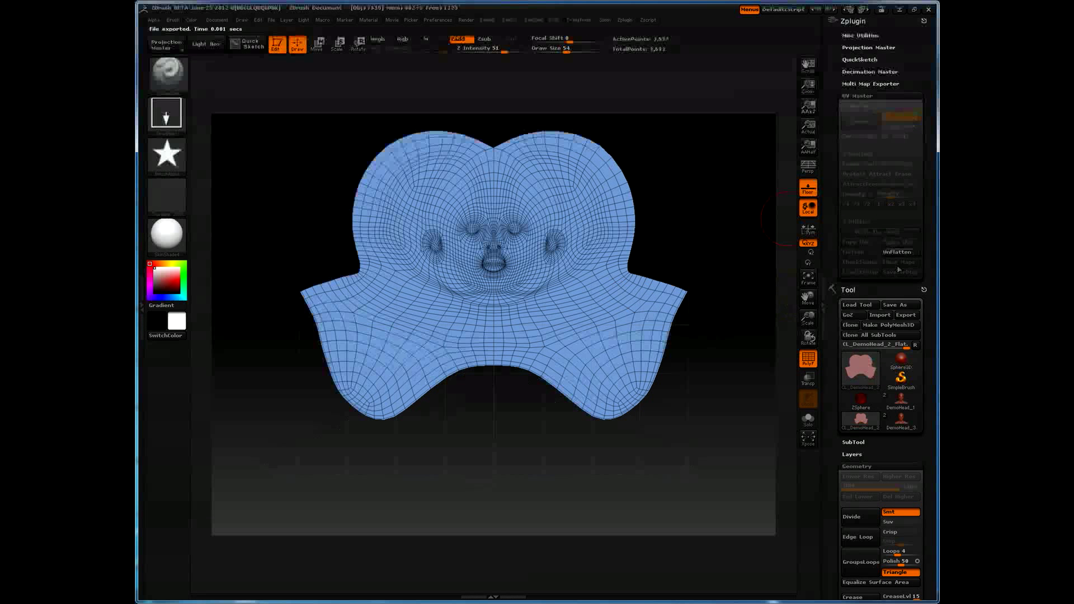
{"action": "key", "text": "ctrl"}
{"action": "key", "text": "ctrl"}
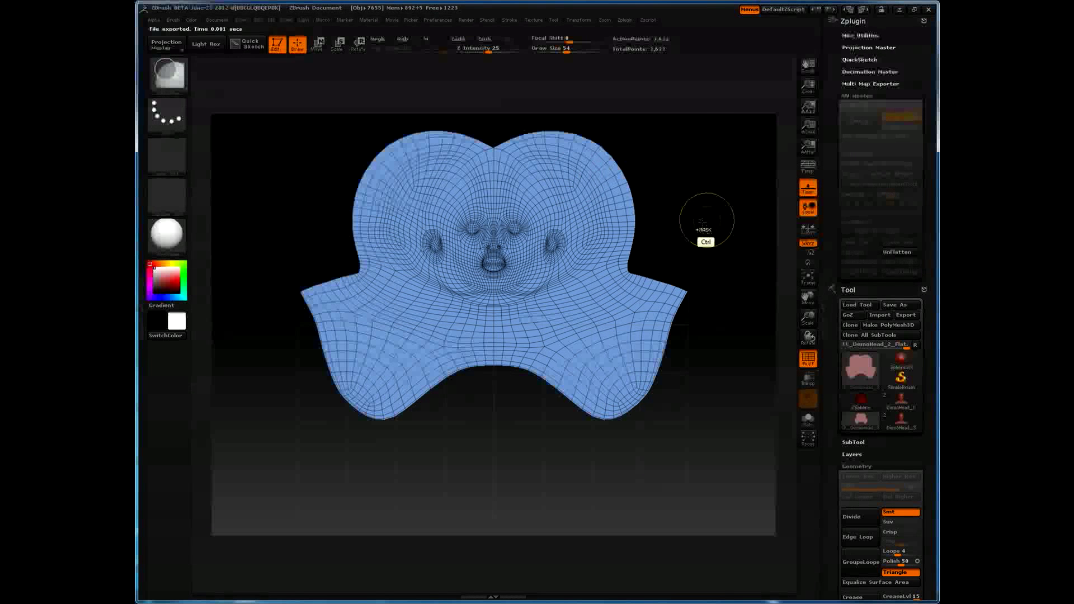
{"action": "key", "text": "ctrl+d"}
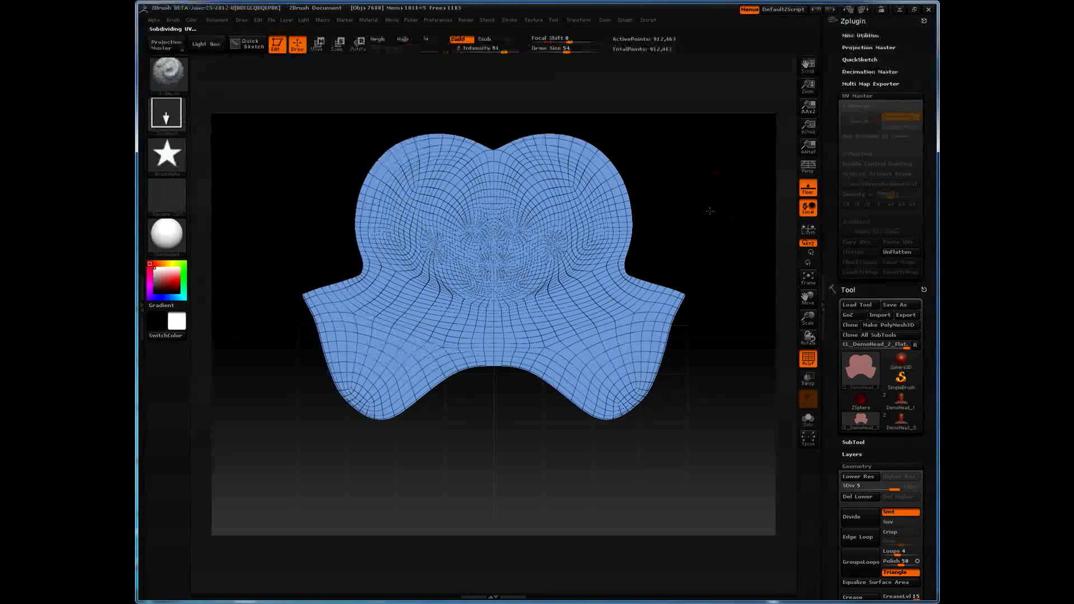
{"action": "key", "text": "f"}
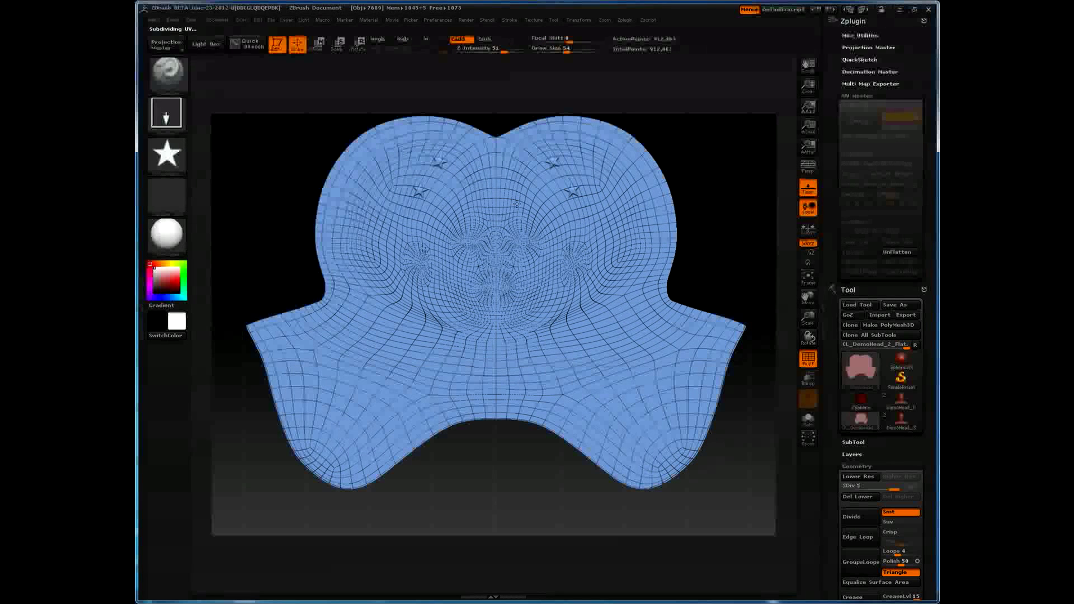
{"action": "left_click", "coordinate": [594, 233]}
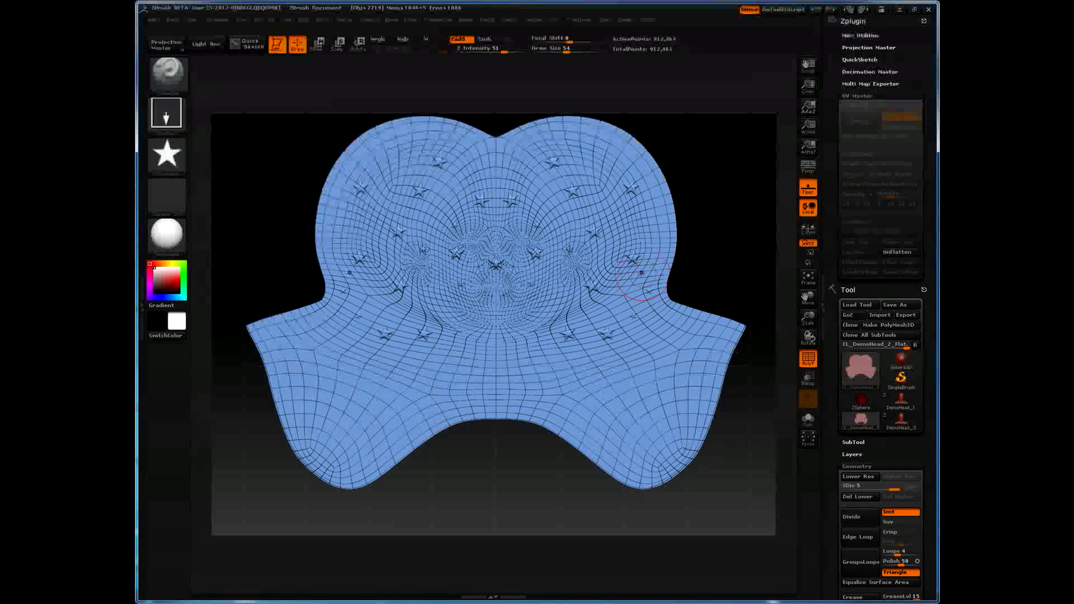
{"action": "key", "text": "shift+f"}
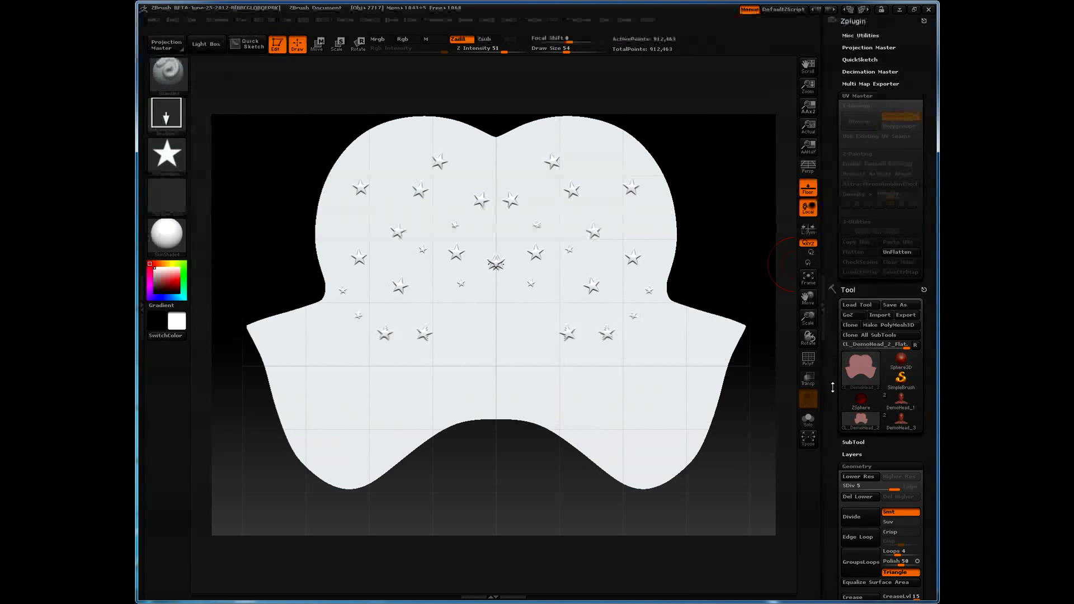
- Collapse the flattened mesh's UV and texture map settings and open its displacement map settings
{"action": "left_click_drag", "start_coordinate": [832, 398], "coordinate": [835, 259]}
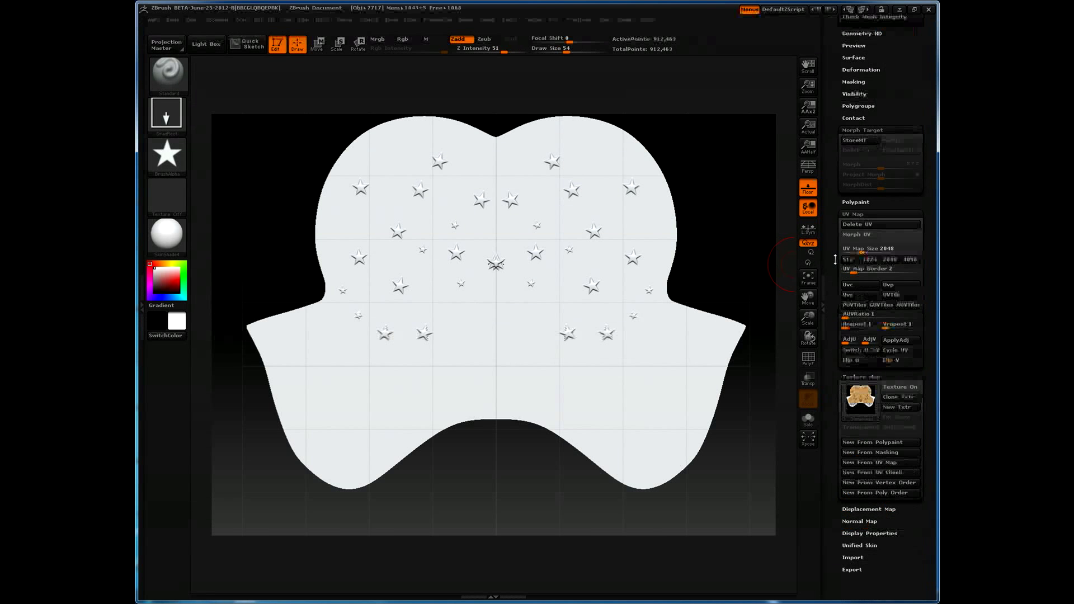
{"action": "left_click", "coordinate": [856, 213]}
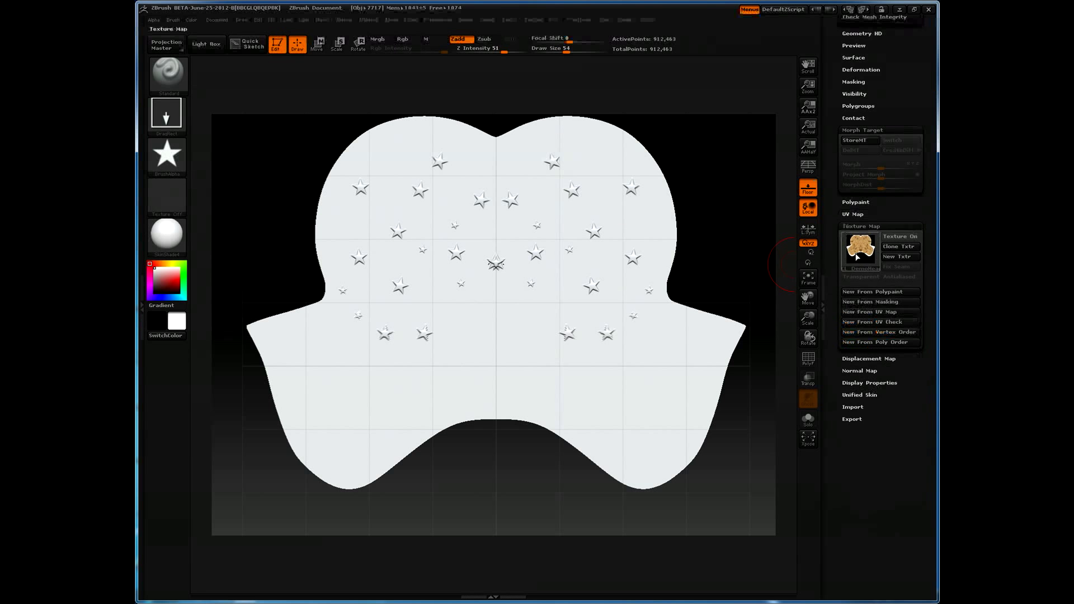
{"action": "left_click", "coordinate": [857, 214]}
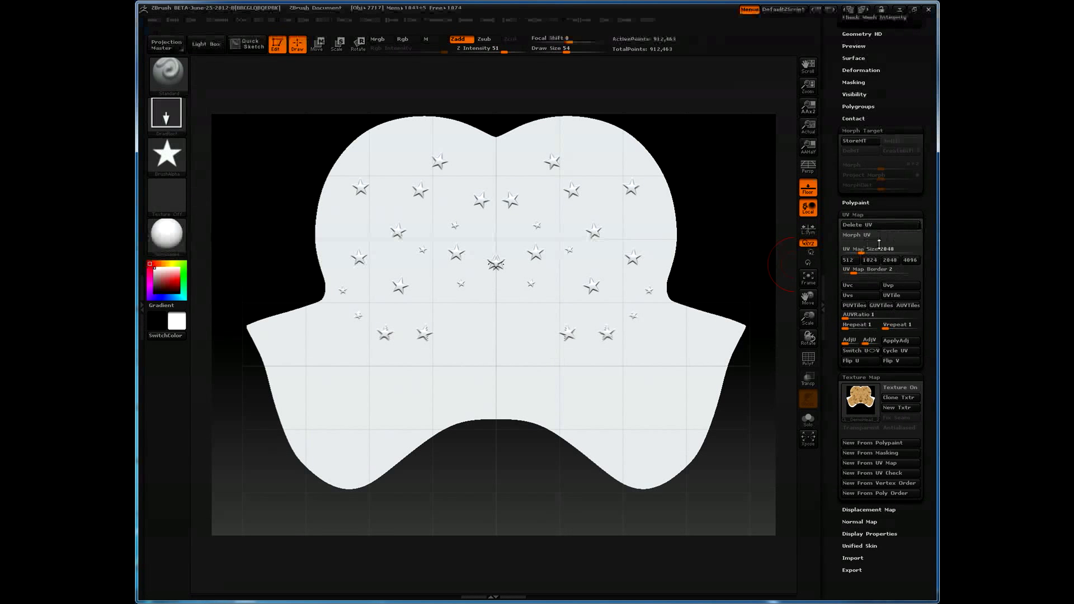
{"action": "left_click", "coordinate": [859, 213]}
{"action": "left_click", "coordinate": [858, 226]}
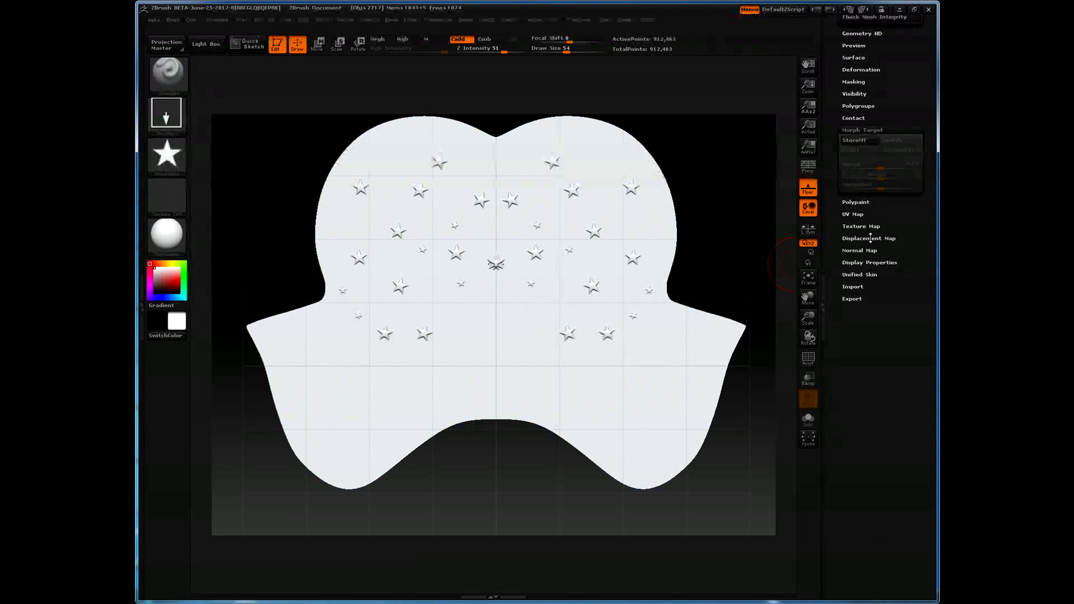
{"action": "left_click", "coordinate": [870, 238]}
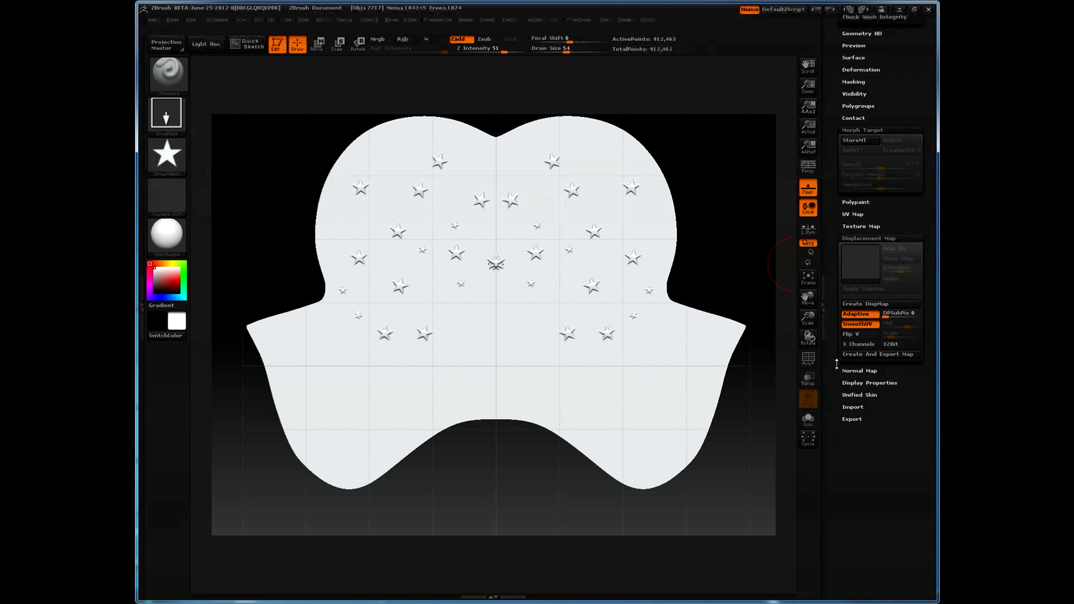
- Try to create a displacement map from the star-sculpted flat mesh at subdivision level 5
{"action": "left_click", "coordinate": [865, 304]}
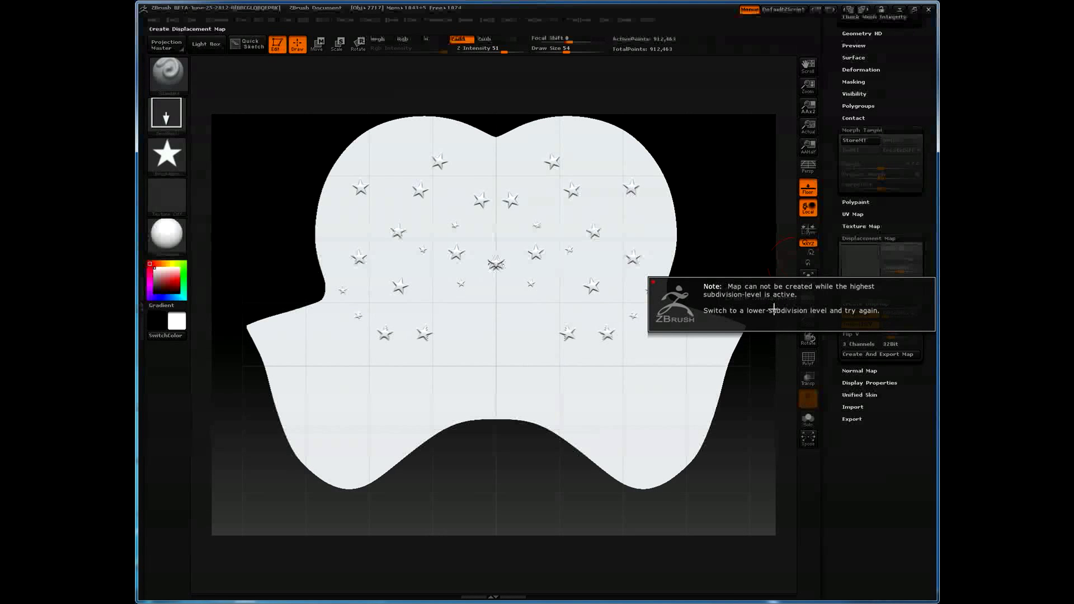
{"action": "left_click_drag", "start_coordinate": [831, 98], "coordinate": [819, 189]}
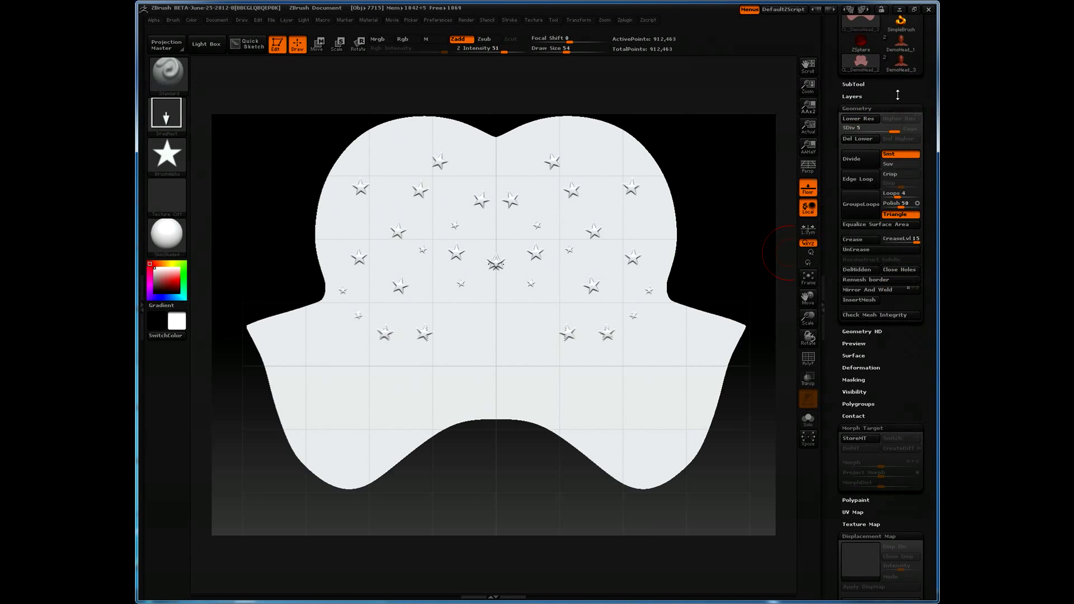
{"action": "left_click_drag", "start_coordinate": [833, 134], "coordinate": [837, 370]}
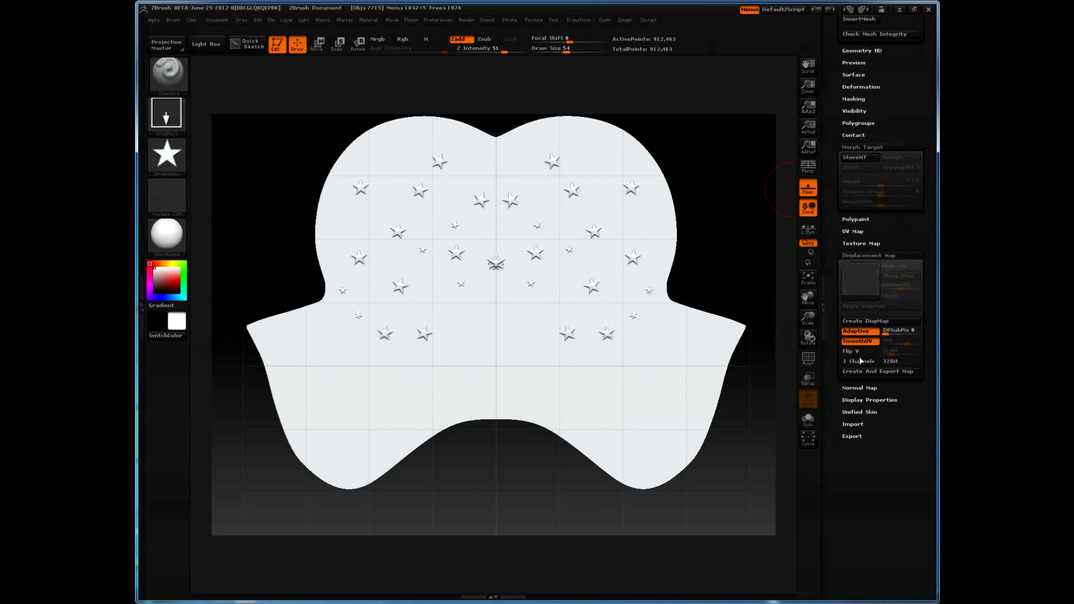
{"action": "left_click", "coordinate": [872, 320]}
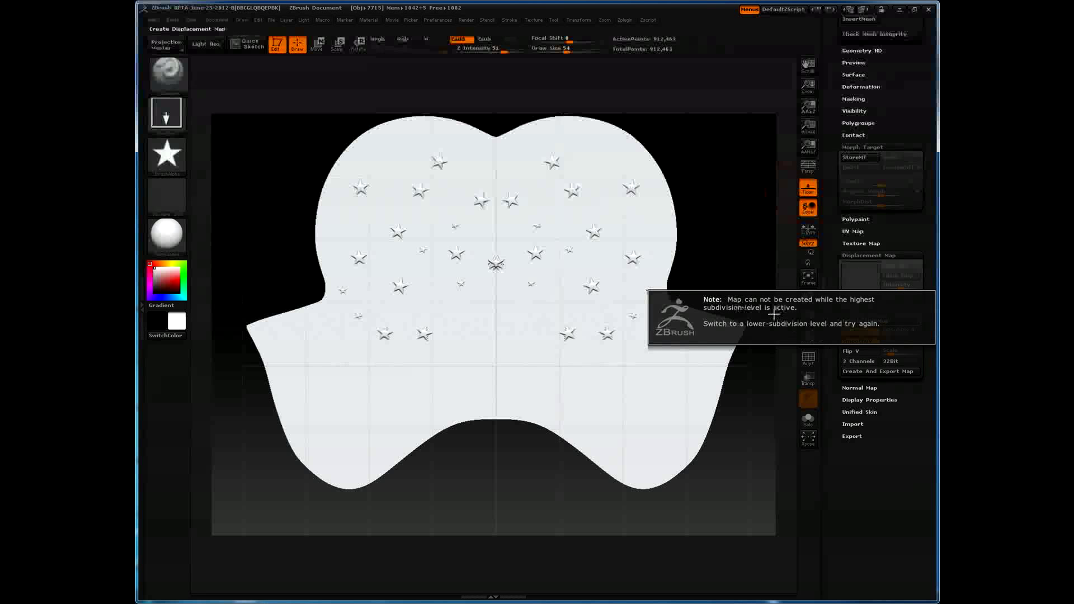
{"action": "left_click", "coordinate": [738, 327]}
- Lower the flattened mesh to subdivision level 1 and create a displacement map from the sculpted stars
{"action": "left_click_drag", "start_coordinate": [839, 106], "coordinate": [830, 233]}
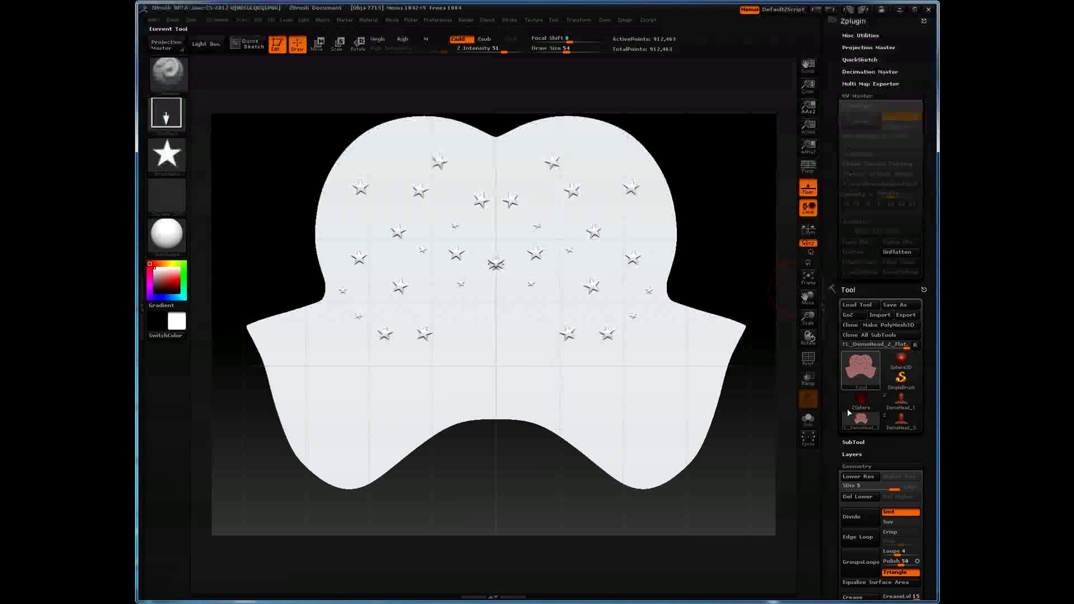
{"action": "left_click_drag", "start_coordinate": [832, 438], "coordinate": [832, 304]}
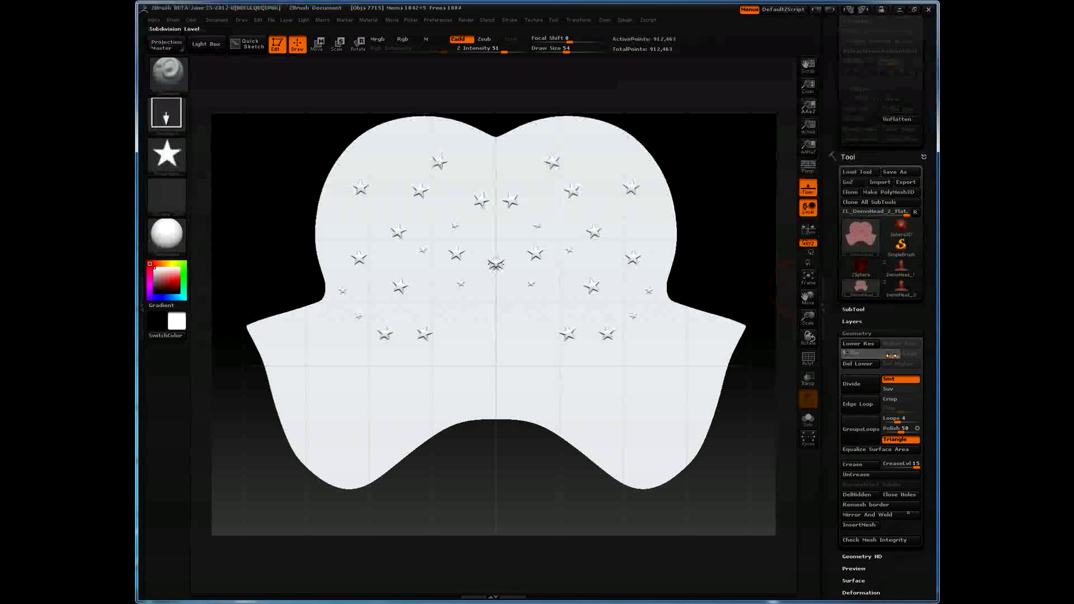
{"action": "key", "text": "shift+d"}
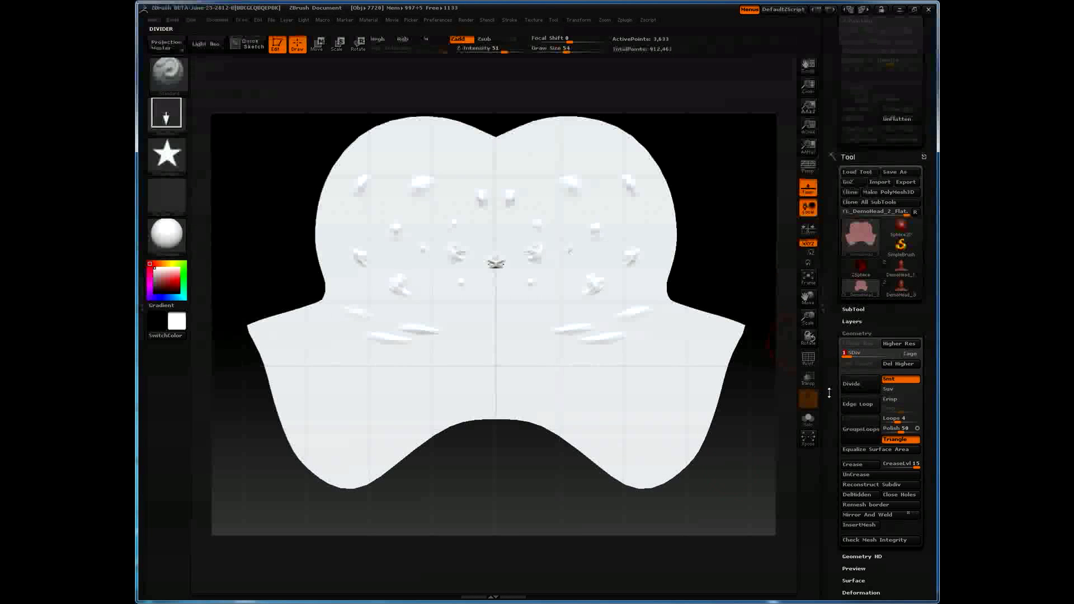
{"action": "left_click_drag", "start_coordinate": [829, 425], "coordinate": [832, 99]}
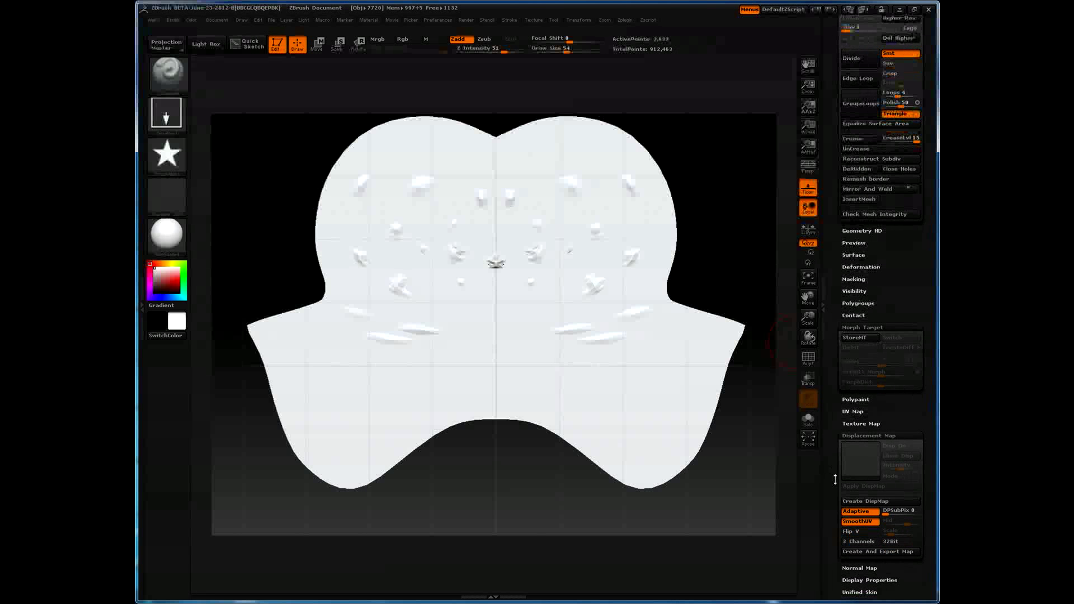
{"action": "left_click_drag", "start_coordinate": [829, 484], "coordinate": [829, 352]}
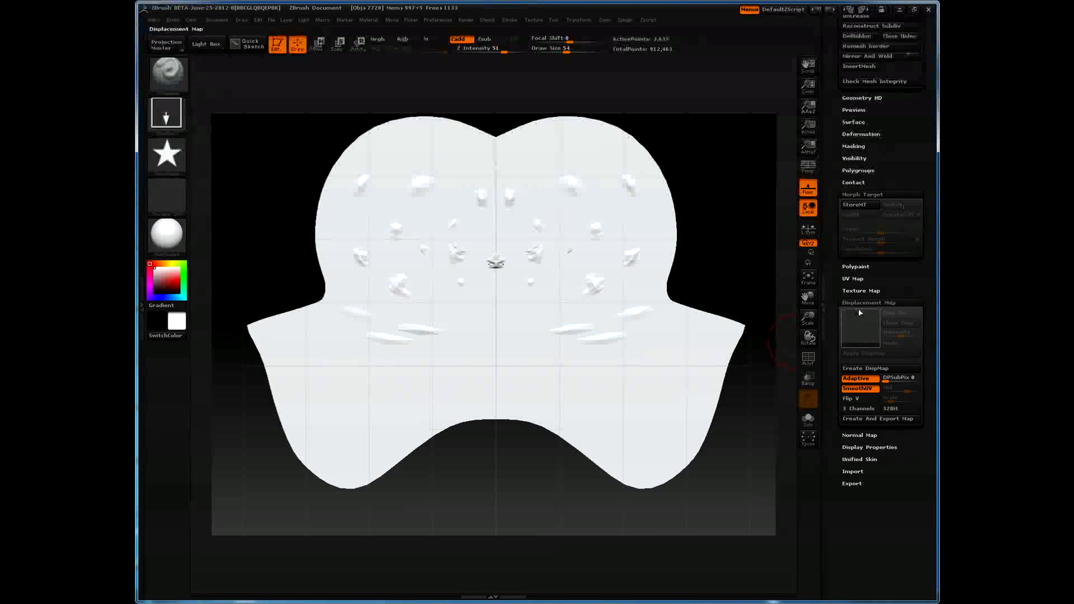
{"action": "left_click", "coordinate": [870, 370]}
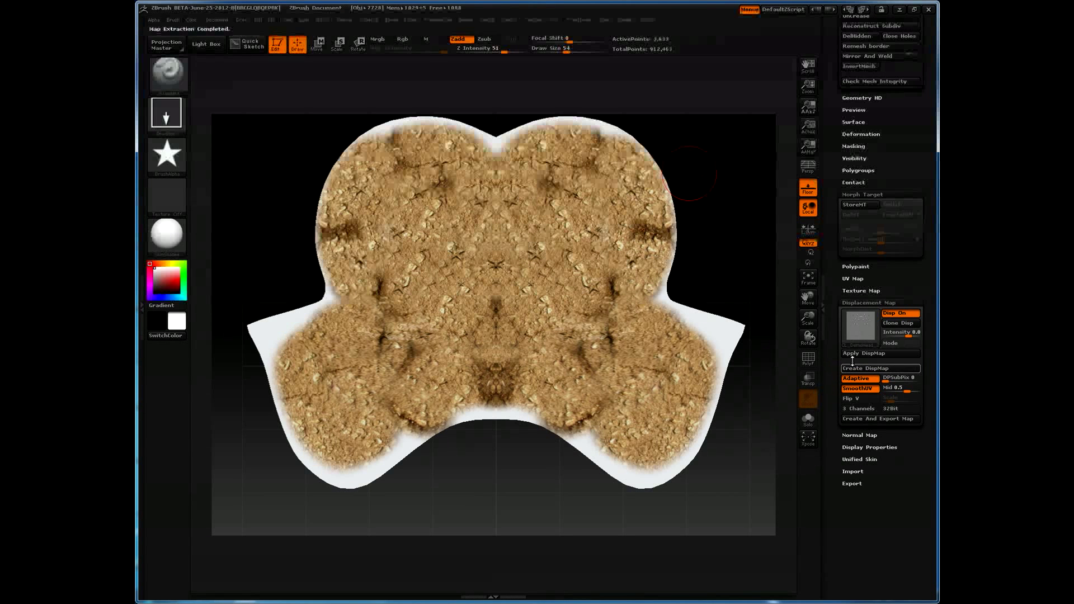
- Turn off the texture and displacement display on the flat mesh and clone the displacement map as the current alpha
{"action": "left_click", "coordinate": [870, 290]}
{"action": "left_click", "coordinate": [900, 301]}
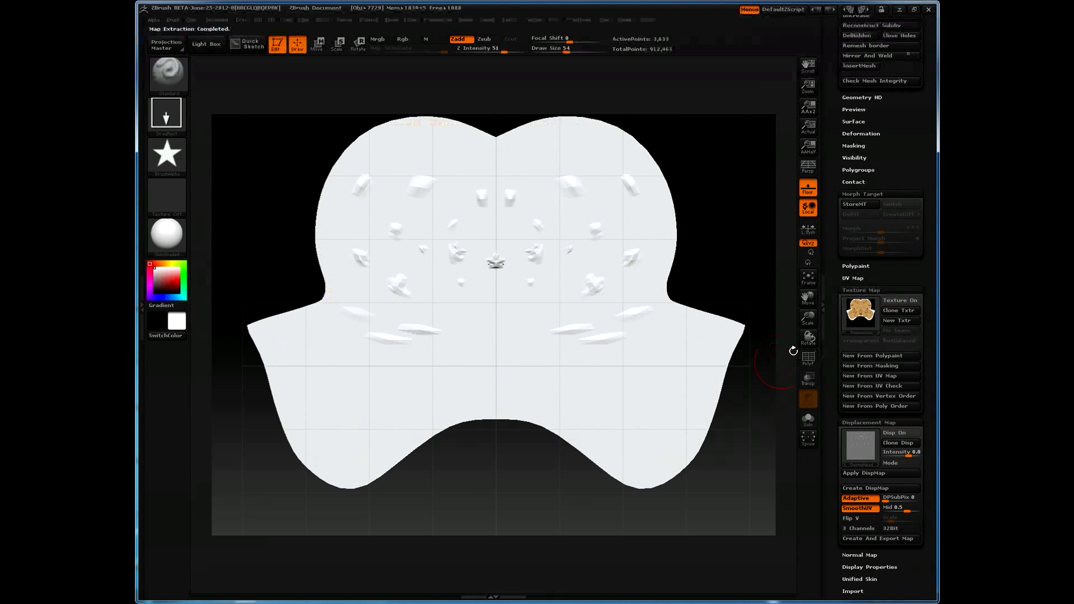
{"action": "mouse_move", "coordinate": [863, 452]}
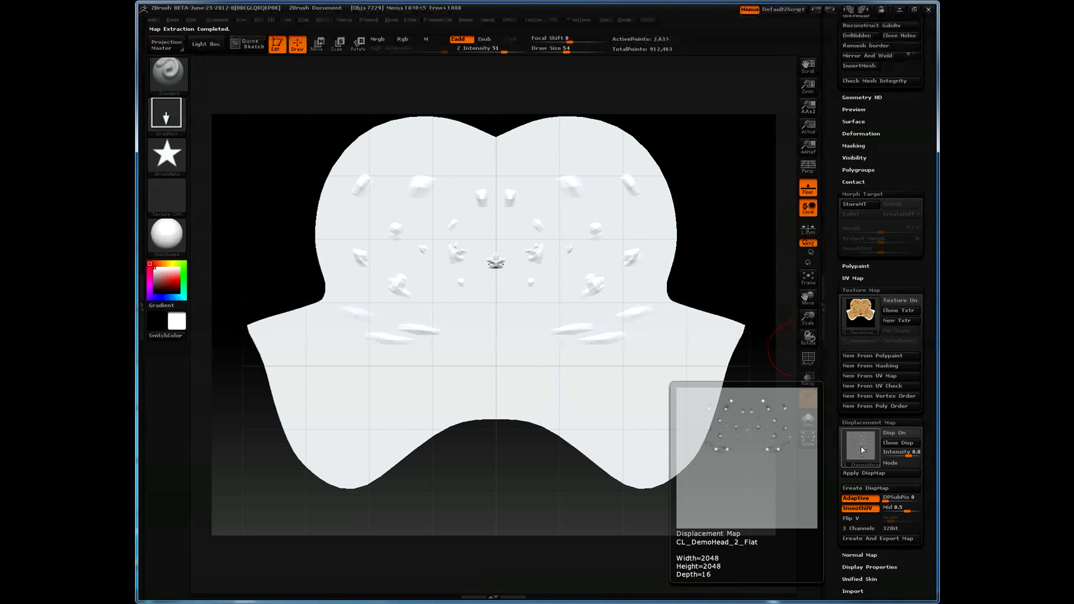
{"action": "left_click", "coordinate": [899, 453]}
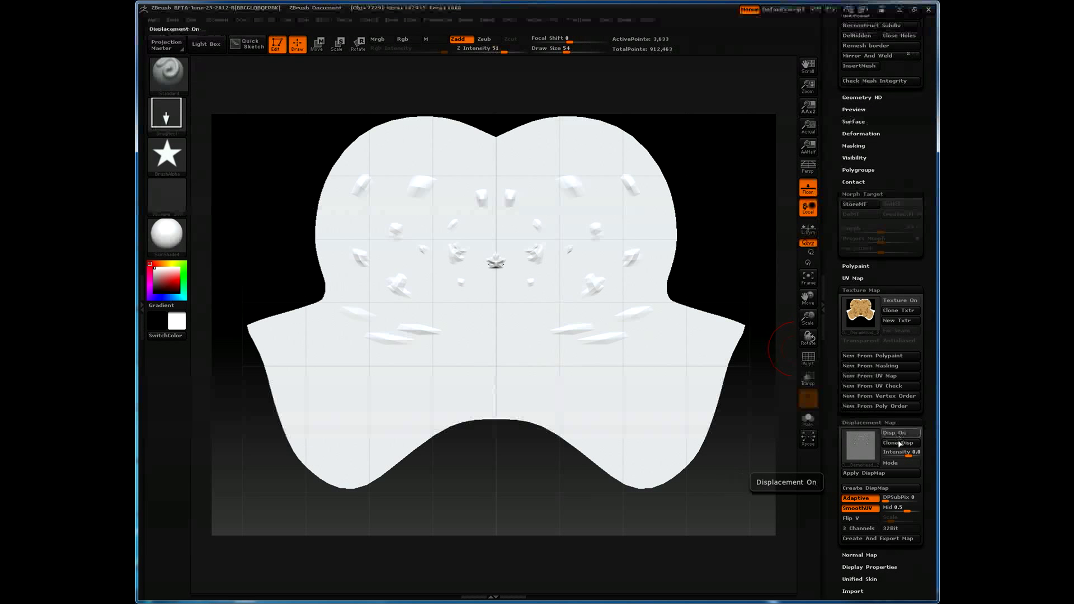
{"action": "left_click", "coordinate": [898, 443]}
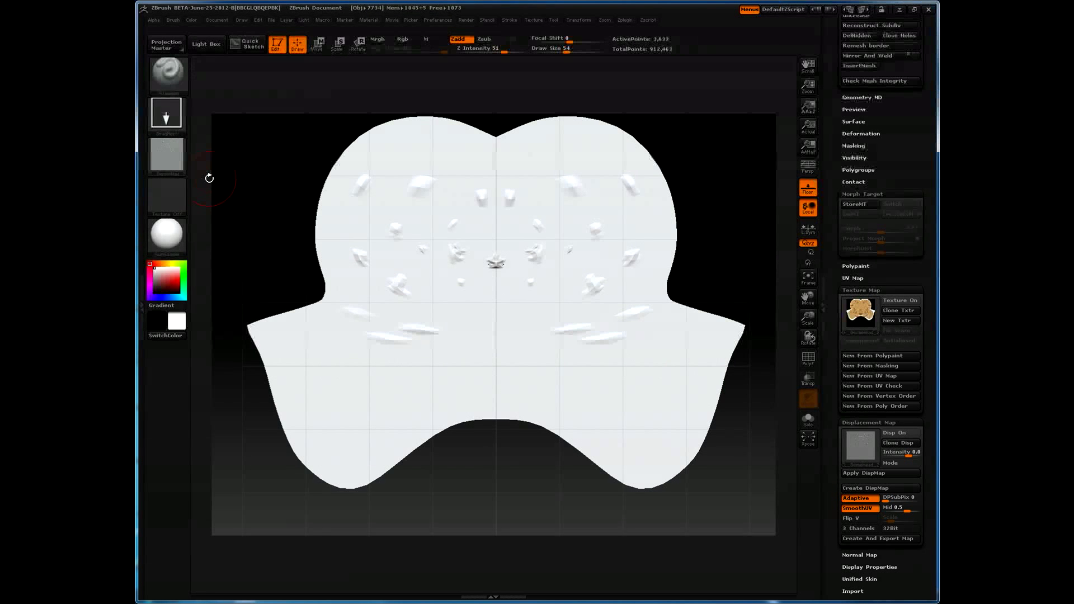
- Unflatten the mesh back into the 3D head and subdivide the original DemoHead_1 model to level 4
{"action": "left_click_drag", "start_coordinate": [832, 143], "coordinate": [827, 261]}
{"action": "left_click", "coordinate": [896, 252]}
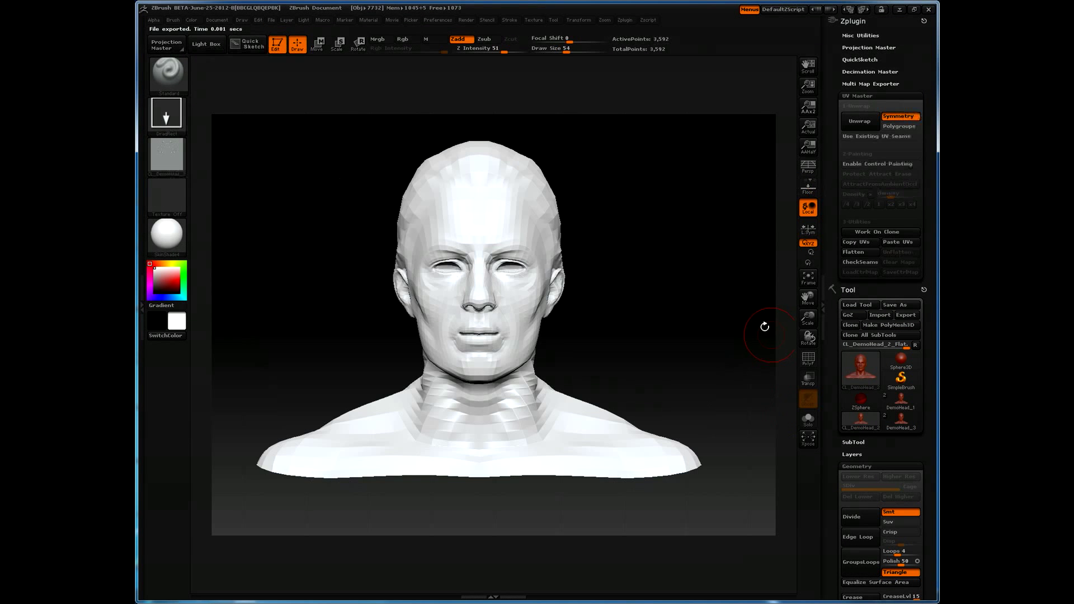
{"action": "left_click", "coordinate": [900, 406]}
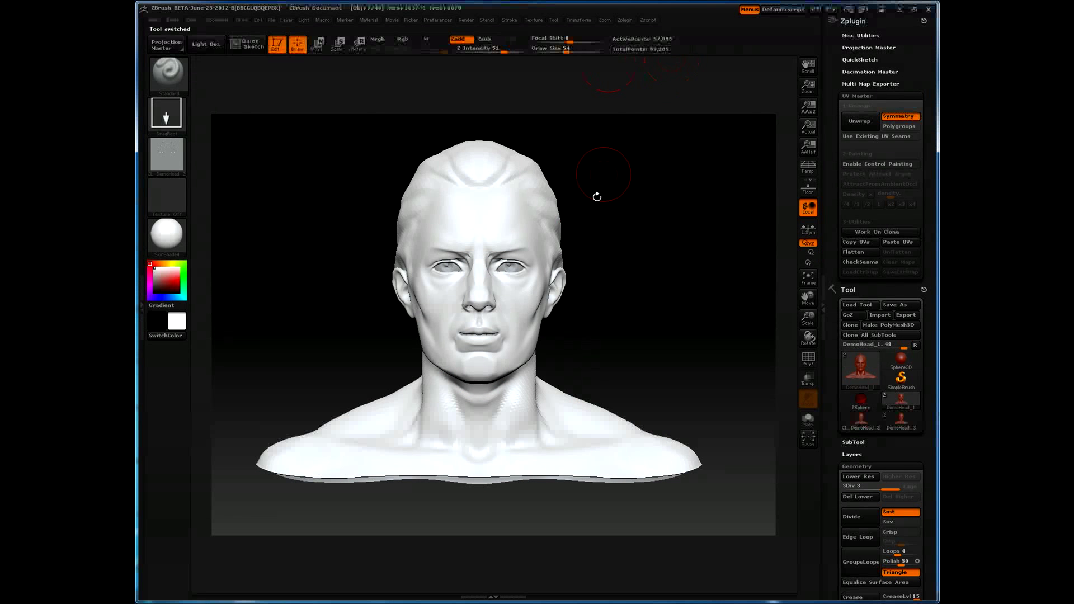
{"action": "key", "text": "ctrl+d"}
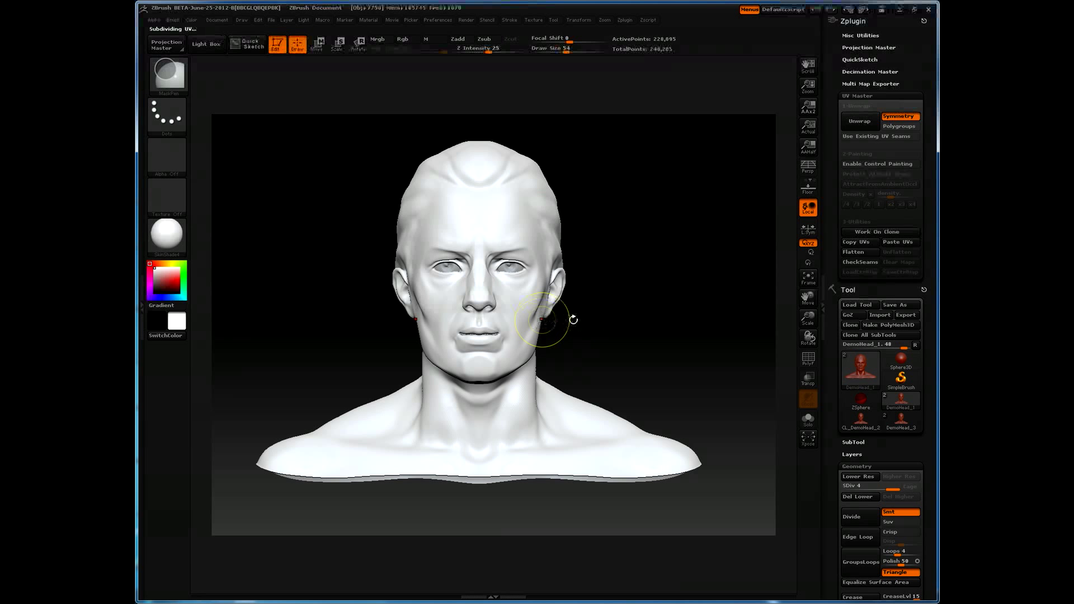
- Subdivide the head to level 5 and assign the CL_DemoHead_2_Flat alpha as its displacement map
{"action": "key", "text": "ctrl+d"}
{"action": "scroll", "coordinate": [834, 497], "scroll_direction": "down", "scroll_amount": 10}
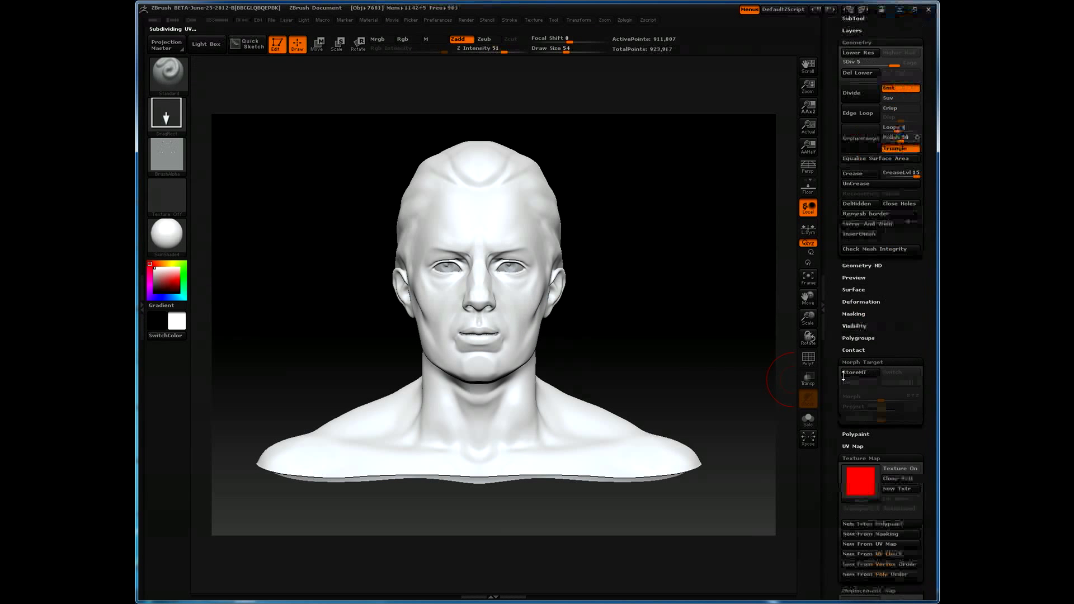
{"action": "scroll", "coordinate": [846, 420], "scroll_direction": "down", "scroll_amount": 3}
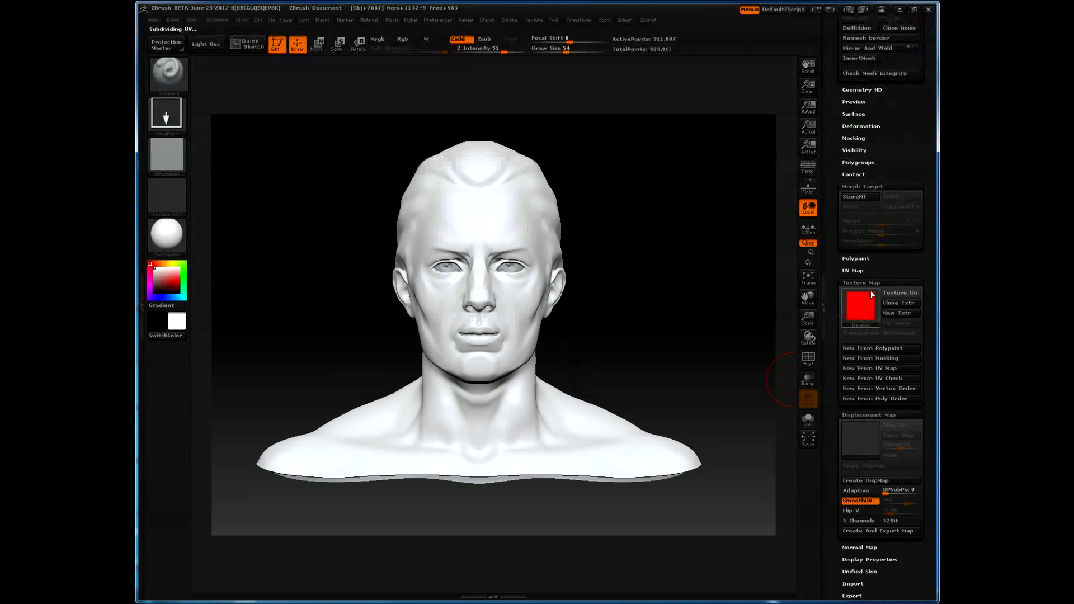
{"action": "left_click", "coordinate": [861, 443]}
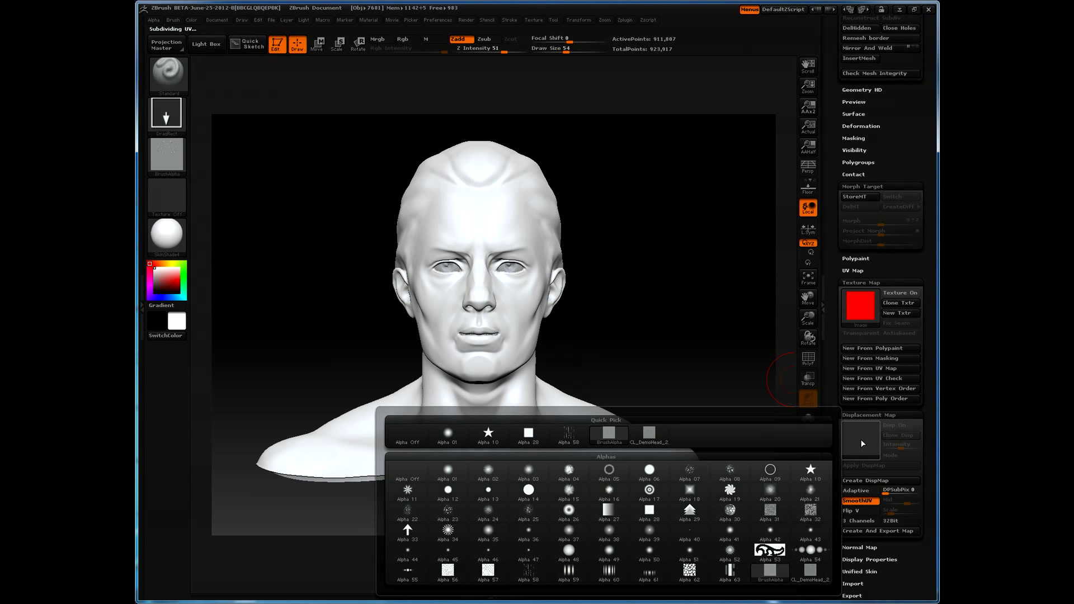
{"action": "left_click", "coordinate": [649, 433]}
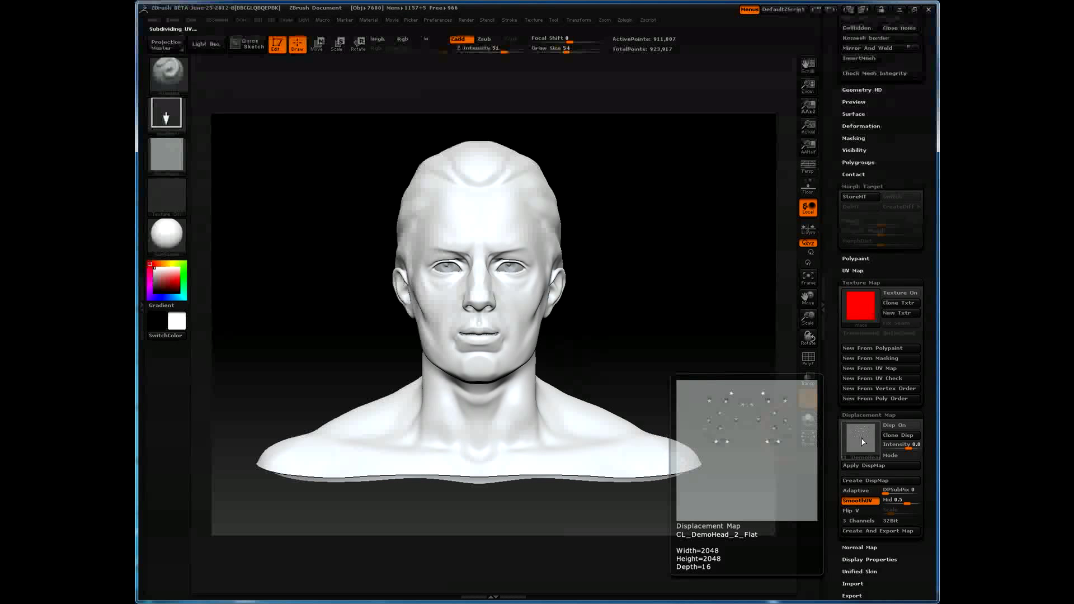
- Turn on the head's displacement display with Mode enabled and replace the red texture with a new white one
{"action": "left_click", "coordinate": [899, 427]}
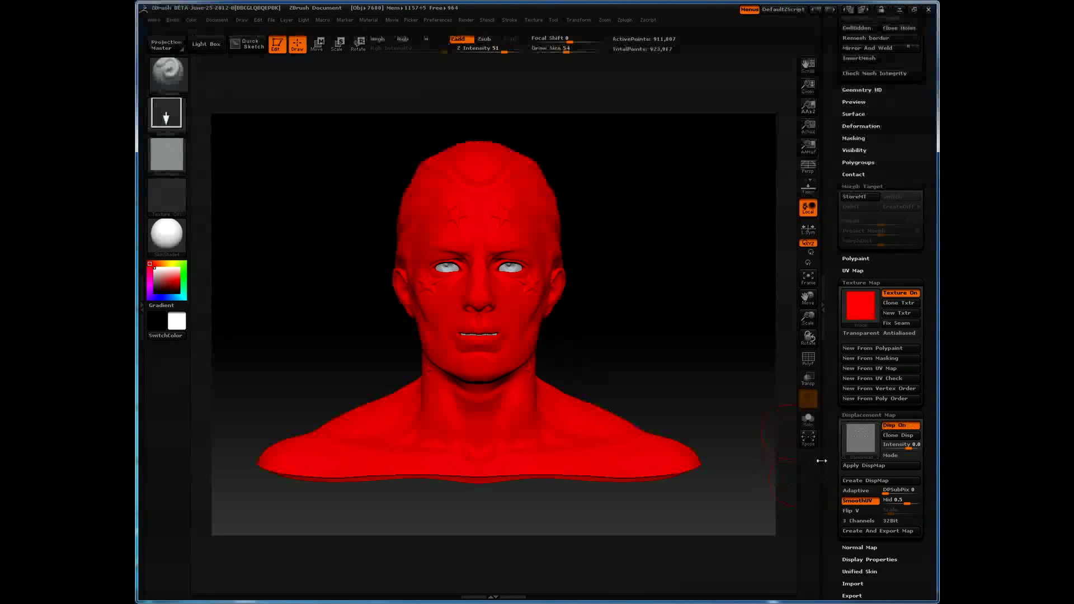
{"action": "left_click", "coordinate": [897, 455]}
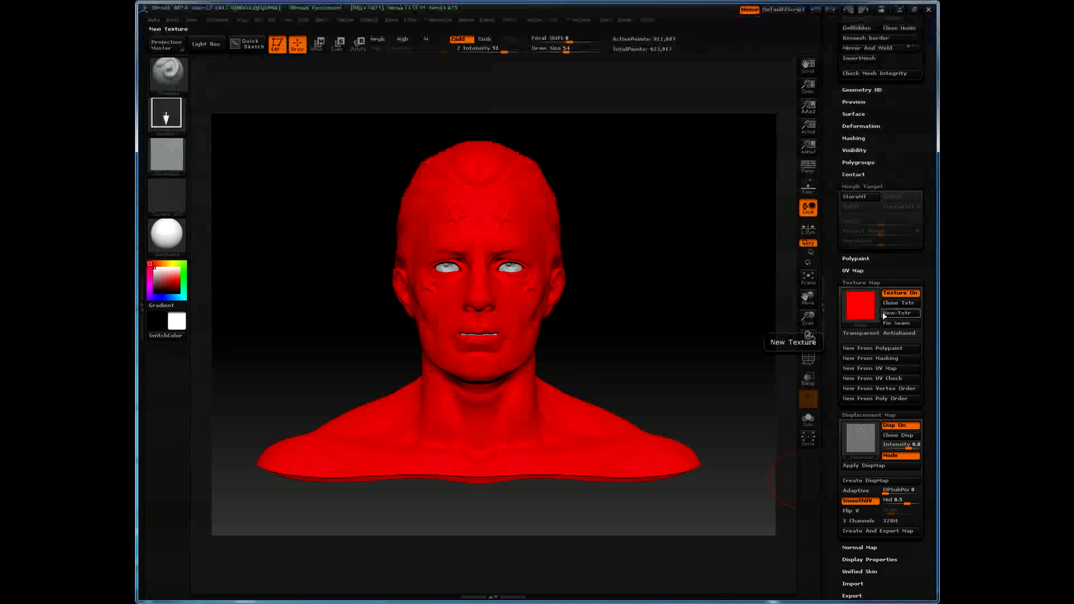
{"action": "left_click", "coordinate": [898, 303]}
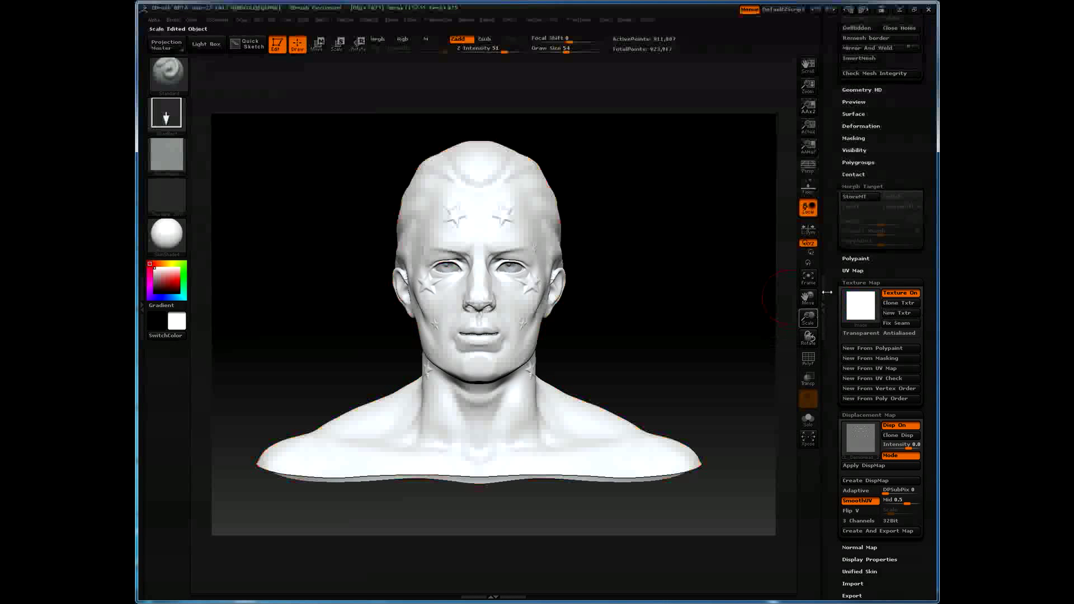
- Apply the displacement map to the head's geometry and inspect the stars from the front and sides
{"action": "mouse_move", "coordinate": [674, 295]}
{"action": "left_mouse_down"}
{"action": "mouse_move", "coordinate": [655, 294]}
{"action": "mouse_move", "coordinate": [723, 295]}
{"action": "mouse_move", "coordinate": [599, 292]}
{"action": "mouse_move", "coordinate": [685, 290]}
{"action": "mouse_move", "coordinate": [671, 301]}
{"action": "left_mouse_up"}
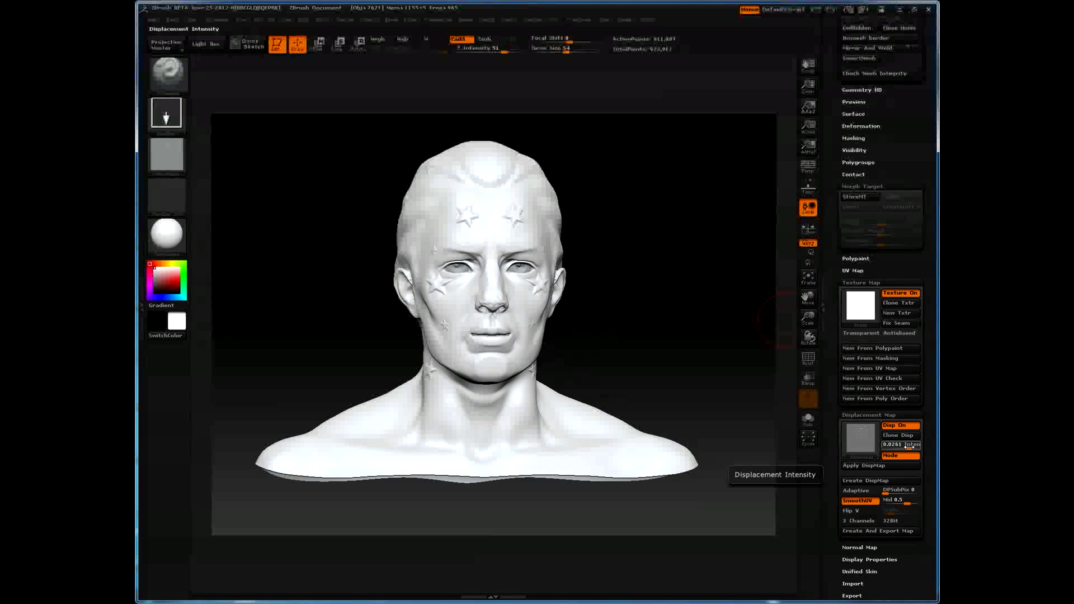
{"action": "left_click", "coordinate": [862, 465]}
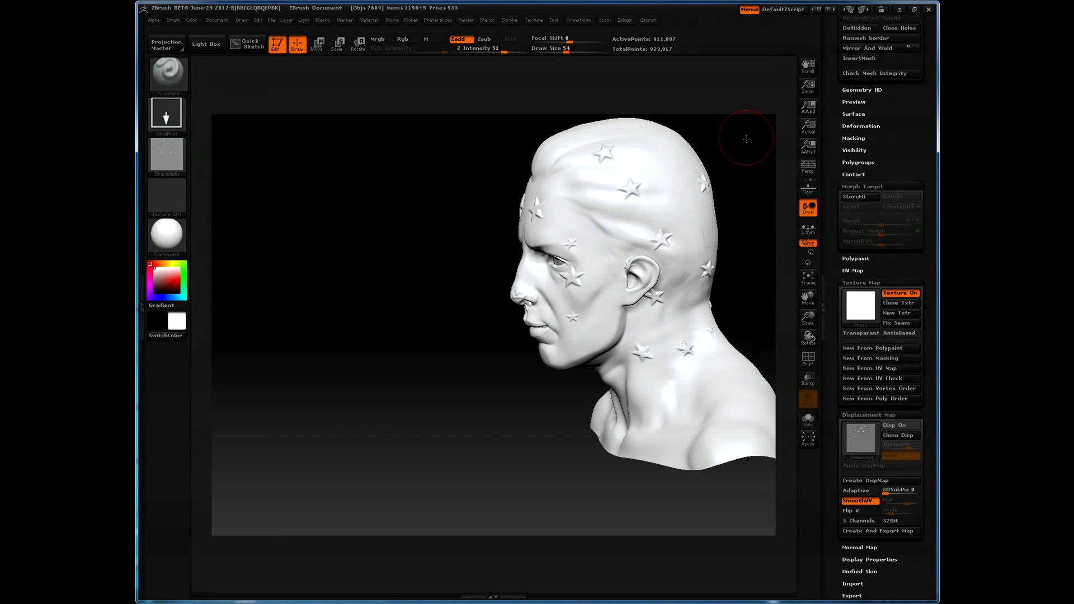
{"action": "left_click_drag", "start_coordinate": [746, 139], "coordinate": [680, 302]}
{"action": "left_click_drag", "start_coordinate": [617, 229], "coordinate": [640, 237], "text": "alt"}
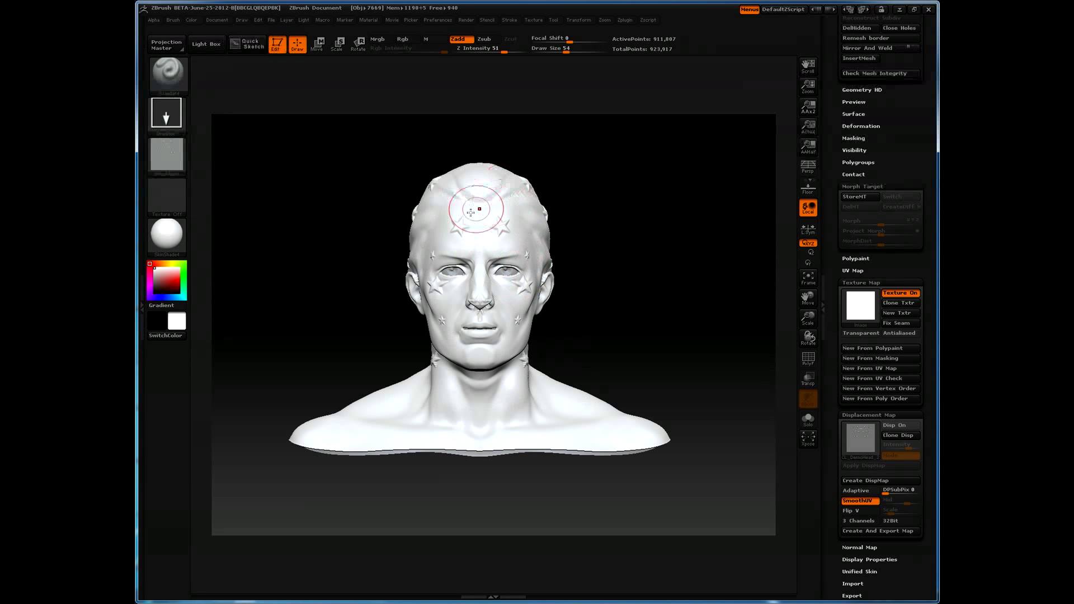
{"action": "mouse_move", "coordinate": [660, 220]}
{"action": "left_mouse_down"}
{"action": "mouse_move", "coordinate": [571, 223]}
{"action": "mouse_move", "coordinate": [652, 199]}
{"action": "left_mouse_up"}
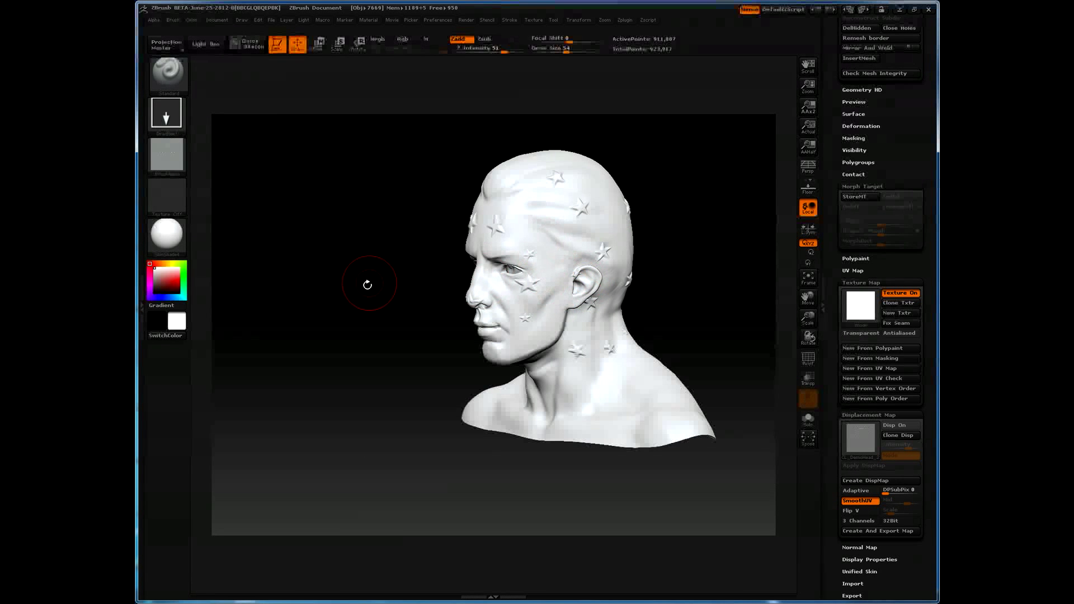
{"action": "left_click_drag", "start_coordinate": [365, 283], "coordinate": [542, 176]}
{"action": "left_click_drag", "start_coordinate": [662, 313], "coordinate": [693, 331]}
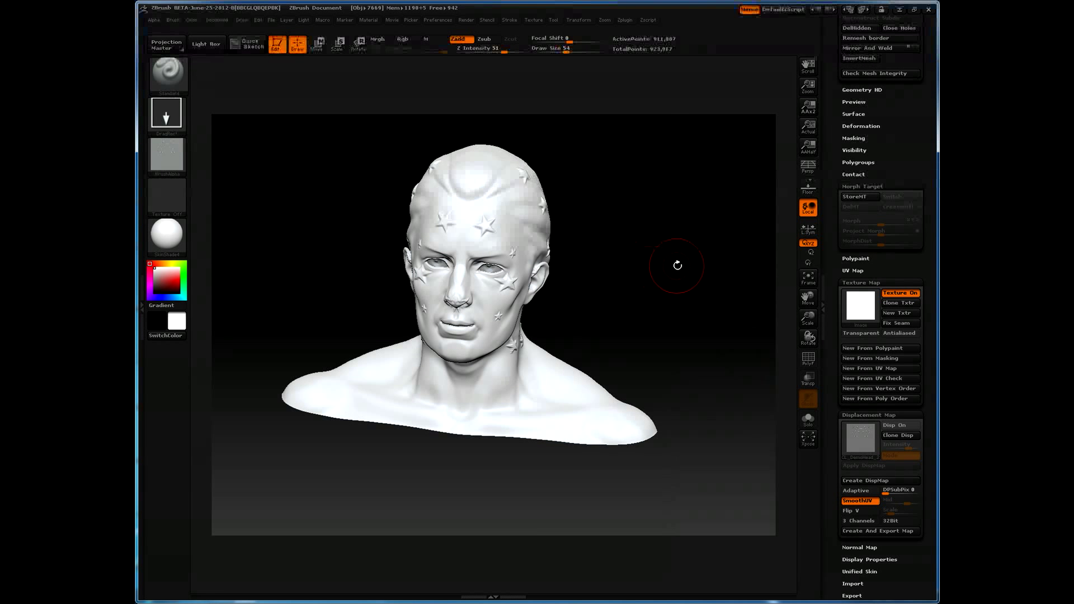
{"action": "left_click_drag", "start_coordinate": [677, 265], "coordinate": [640, 292]}
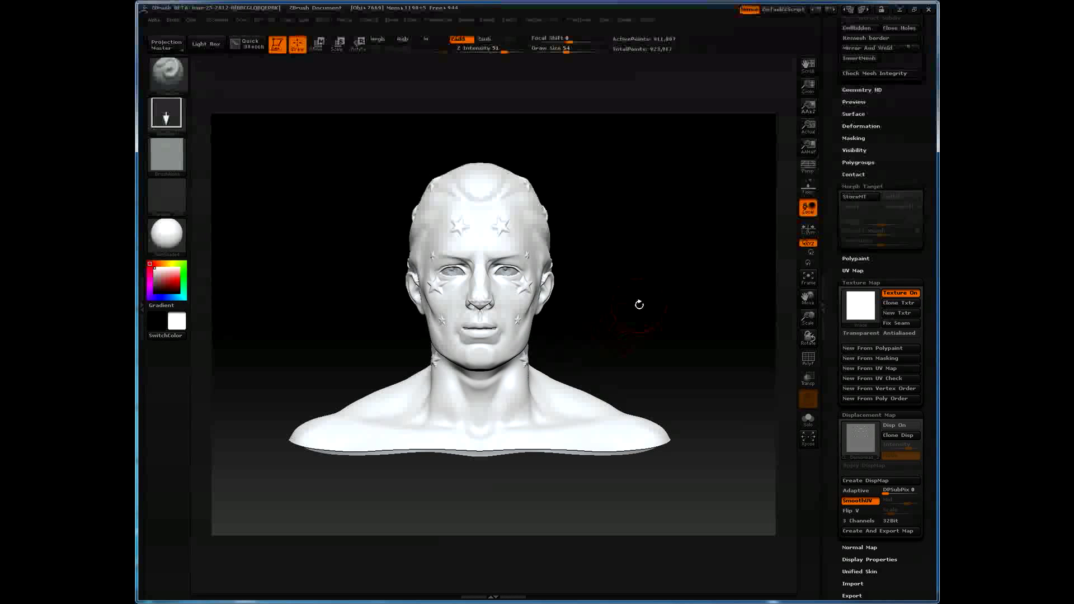